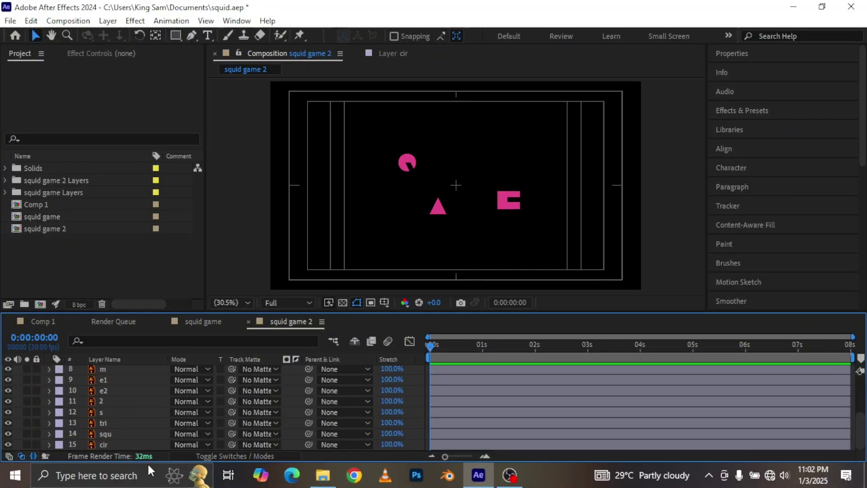
Create a white 1920 × 1080 px solid and lock it as a background beneath all the logo layers
key("ctrl+y")
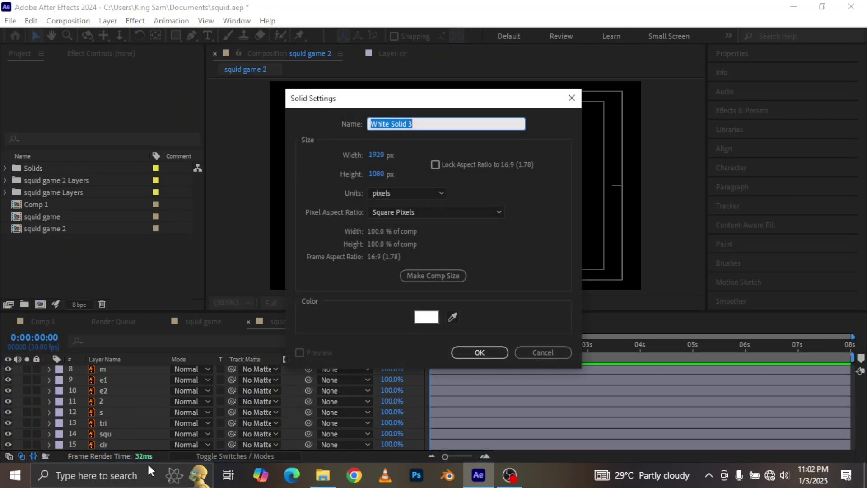
left_click(476, 360)
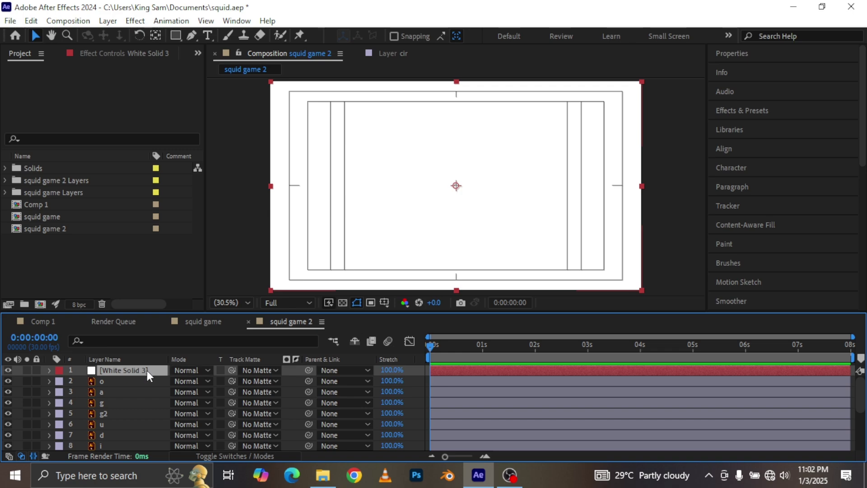
left_click_drag(147, 371, 134, 446)
left_click(36, 447)
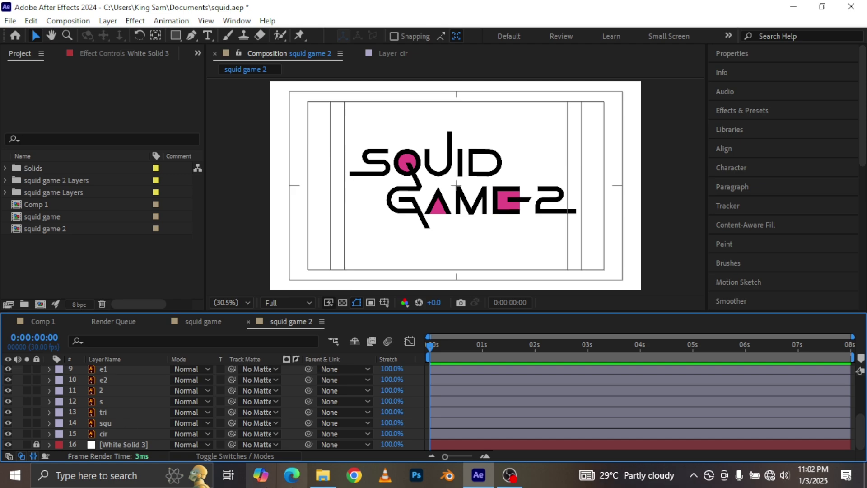
Create shapes from the vector layers of the letters s, 2, g2, u and i
scroll(109, 392, "up", 3)
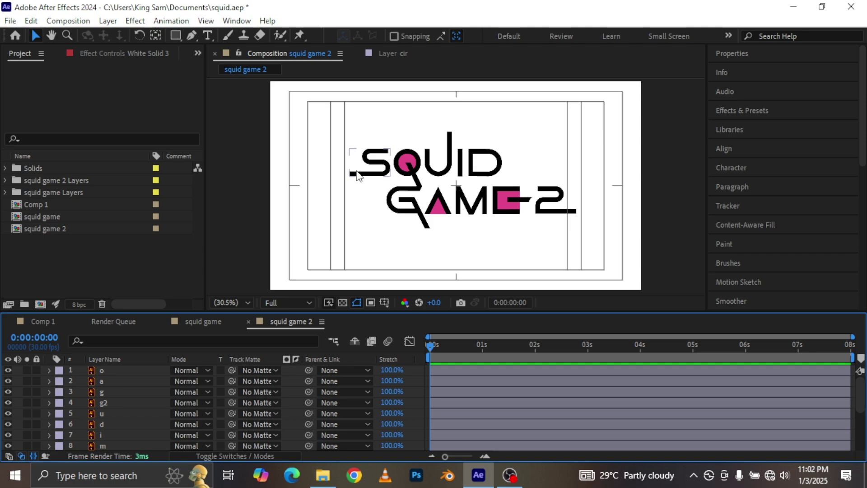
left_click_drag(358, 176, 379, 177)
left_click(371, 172)
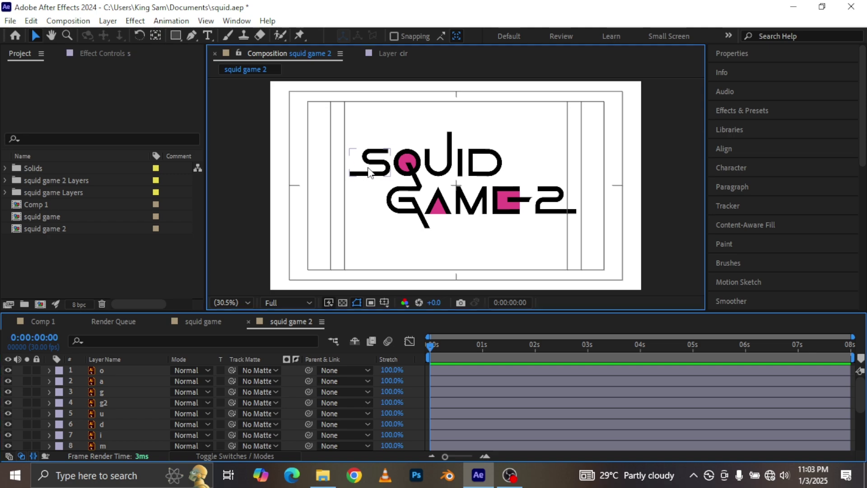
left_click(555, 207, "shift")
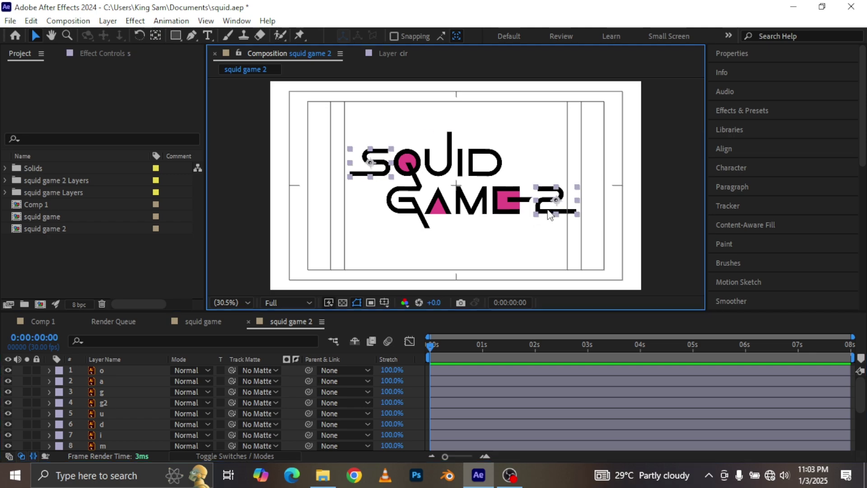
left_click(425, 224, "shift")
left_click(454, 154, "shift")
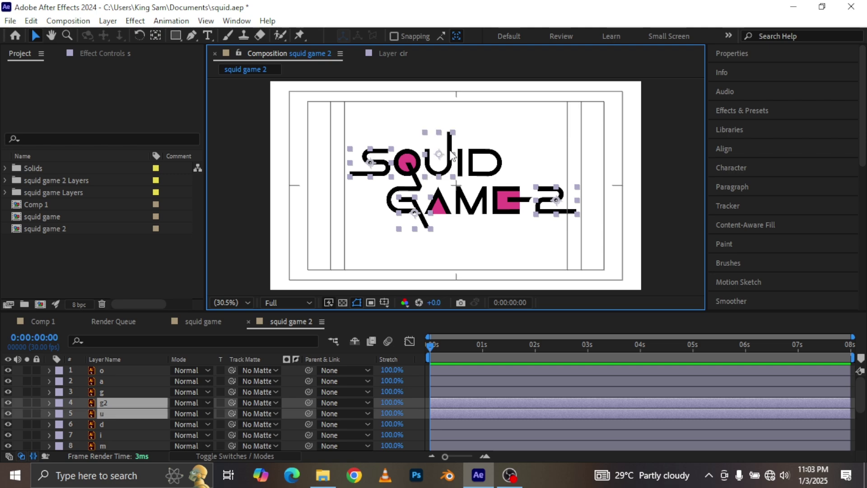
left_click(461, 165, "shift")
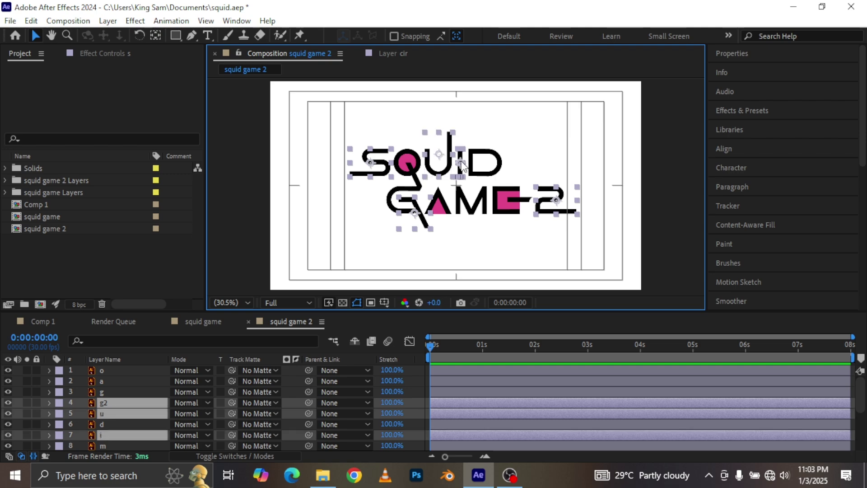
right_click(121, 403)
mouse_move(190, 286)
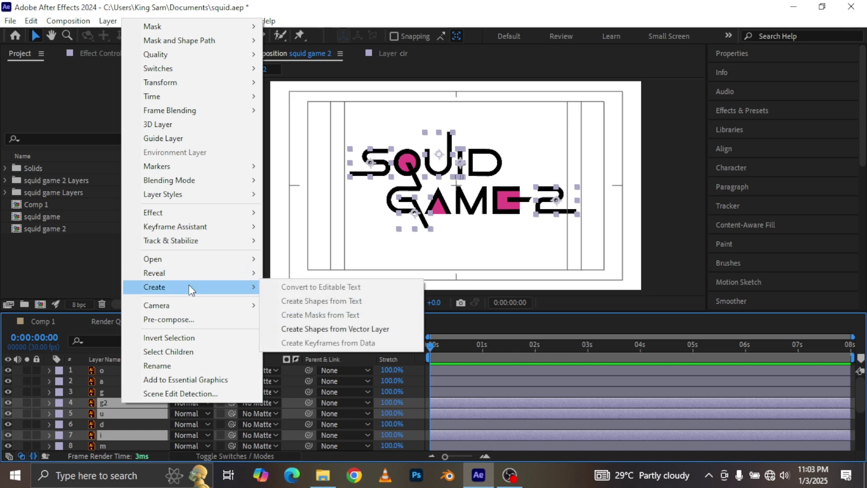
left_click(329, 330)
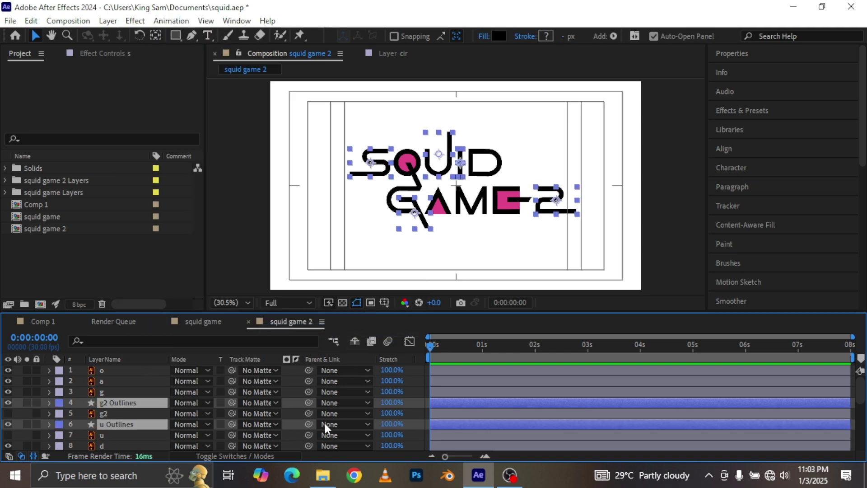
Make the original s layer visible again beneath the s Outlines shape layer
left_click(118, 413)
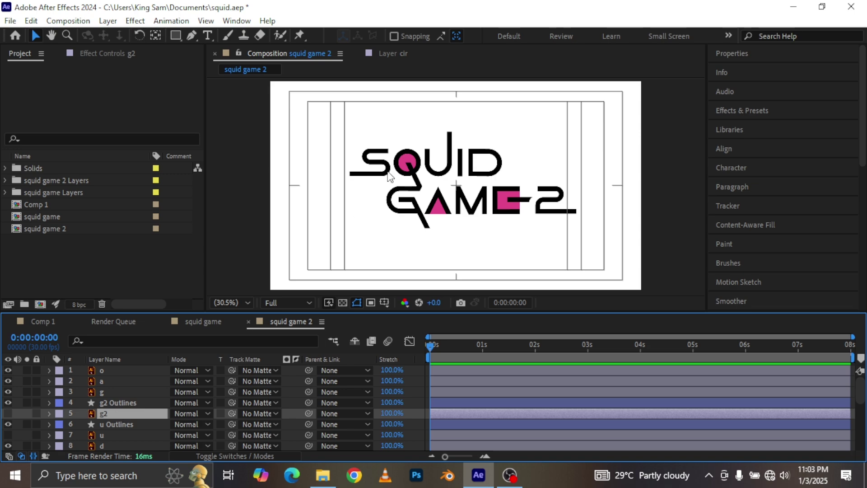
left_click(364, 156)
scroll(121, 377, "down", 5)
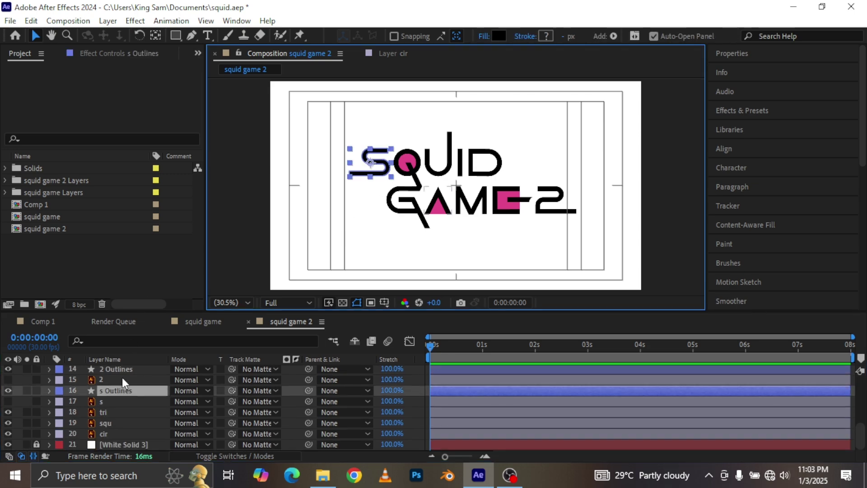
left_click(110, 391)
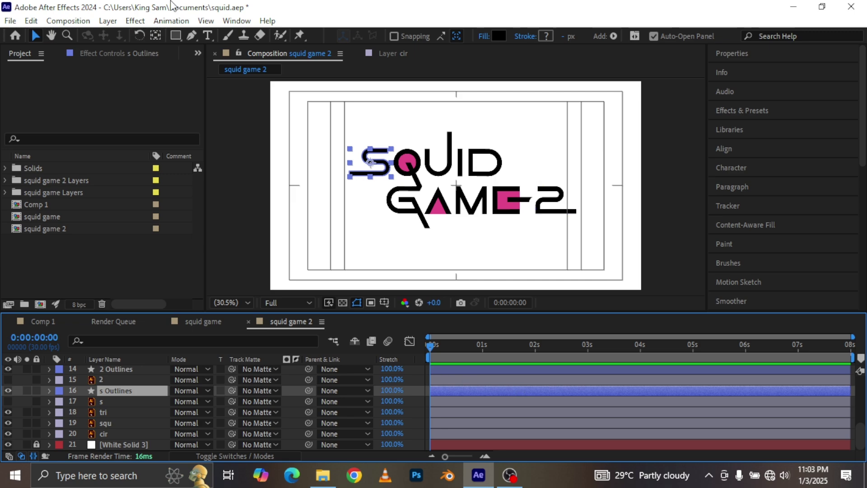
left_click(191, 36)
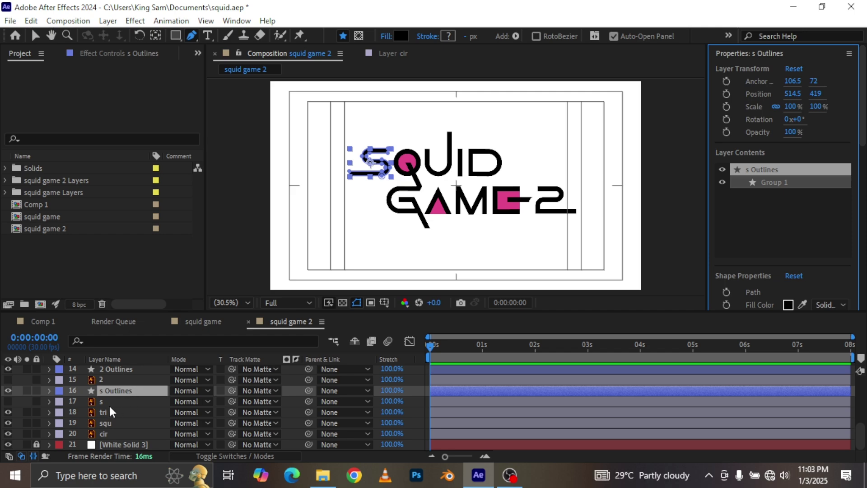
left_click(8, 401)
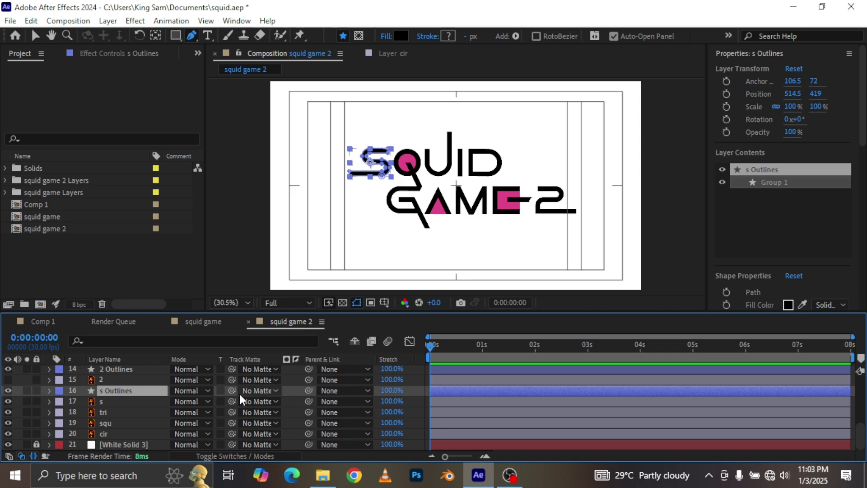
Delete the path points forming the upper curve of the S from the s Outlines shape
left_click(389, 159)
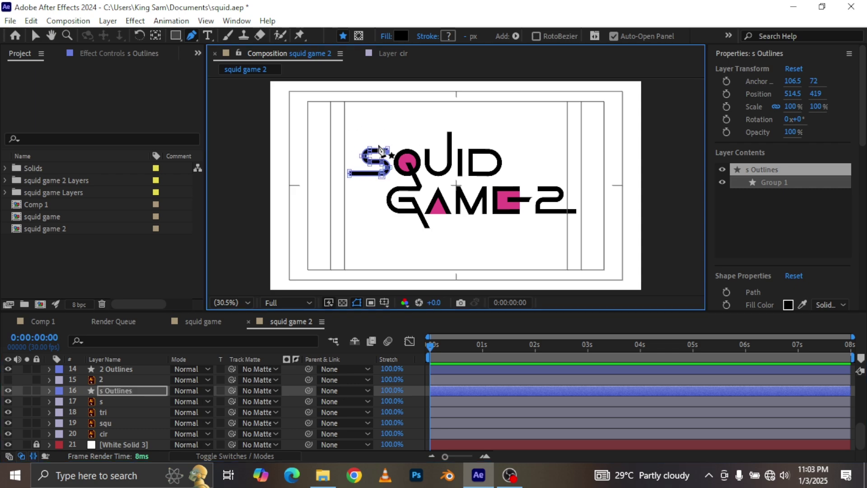
left_click(35, 36)
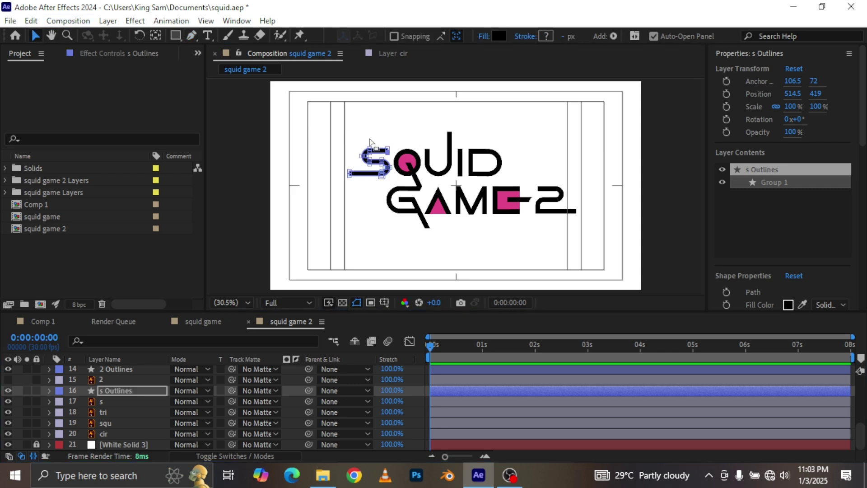
left_click_drag(355, 142, 415, 169)
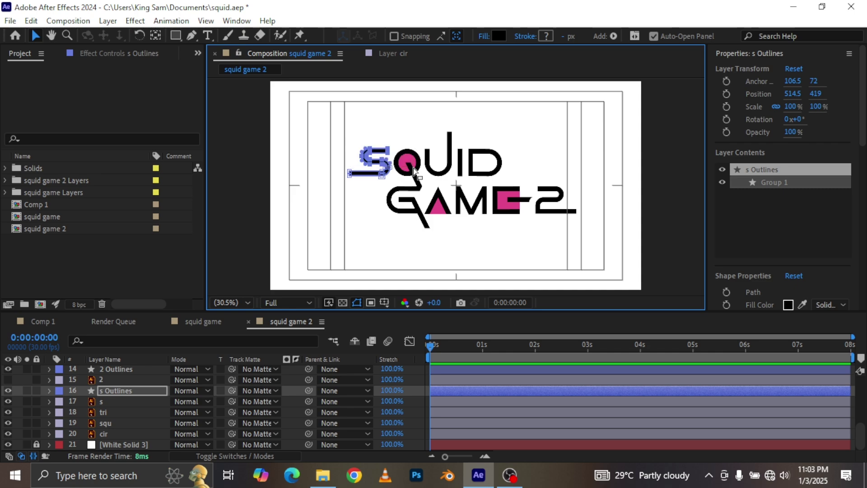
left_click(414, 169)
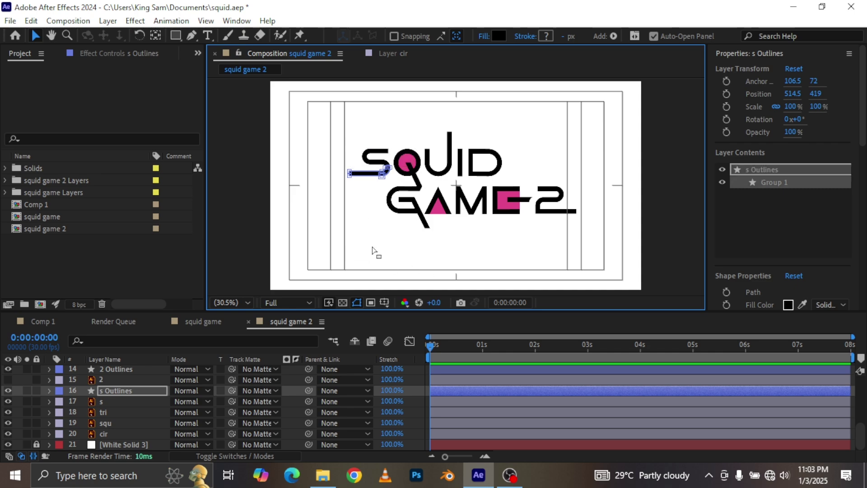
Undo the accidental horizontal stretch of the o layer
key("slash")
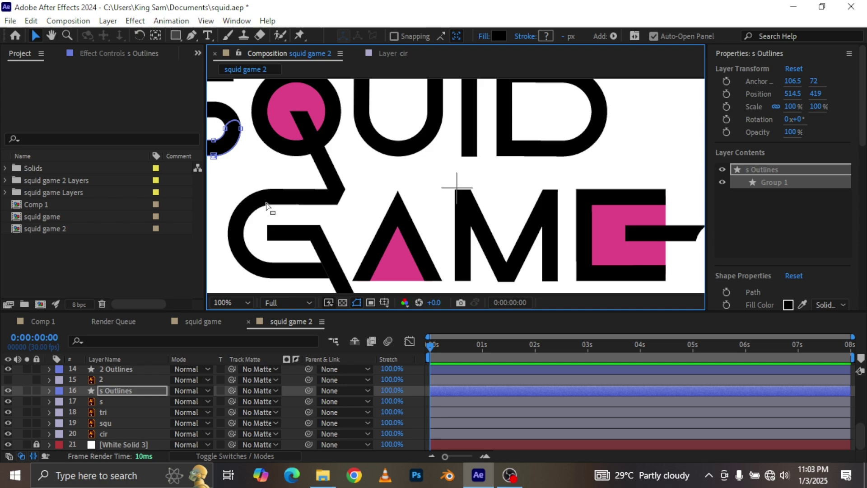
key("ctrl+z")
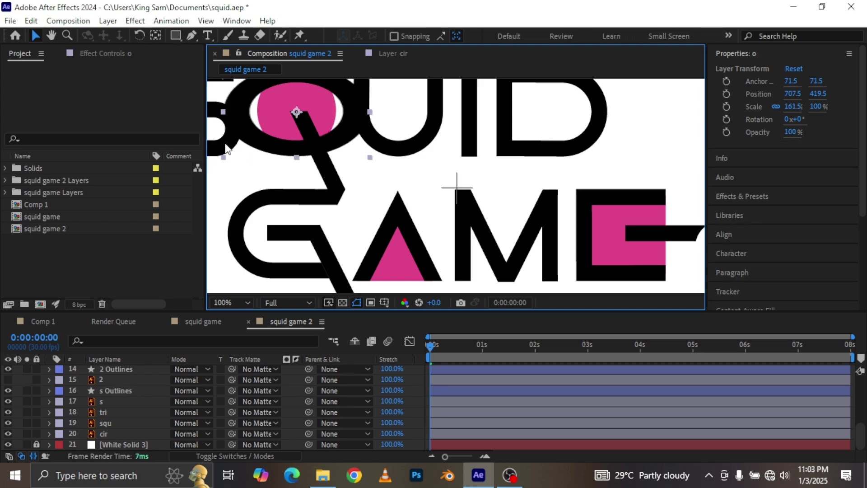
key("ctrl+shift+z")
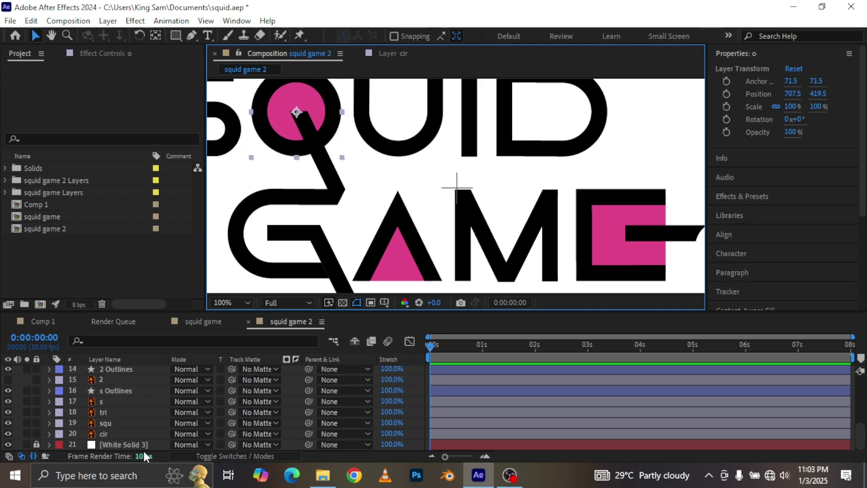
Reduce the s Outlines path to the straight bar by removing the remaining curve points and straightening its end with the Pen tool
left_click(122, 391)
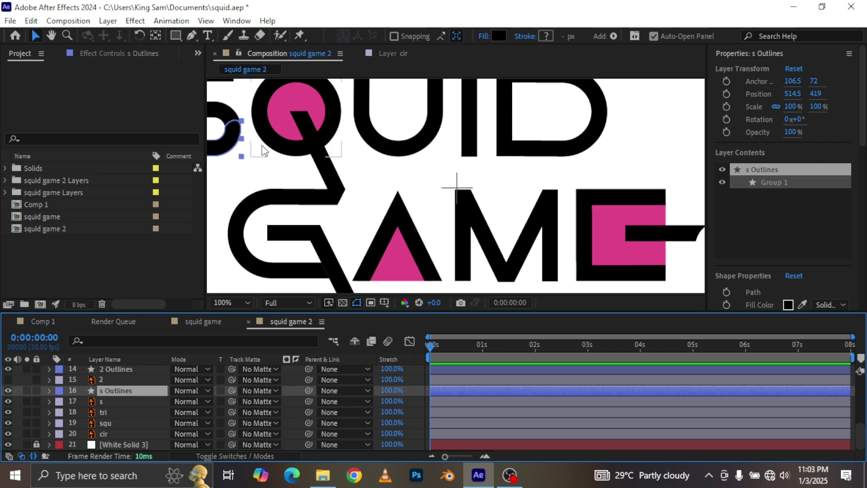
left_click(192, 37)
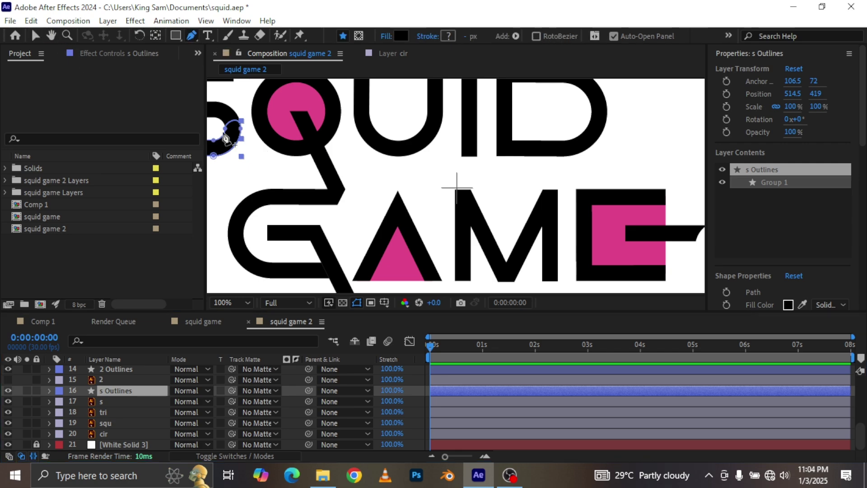
left_click(244, 132)
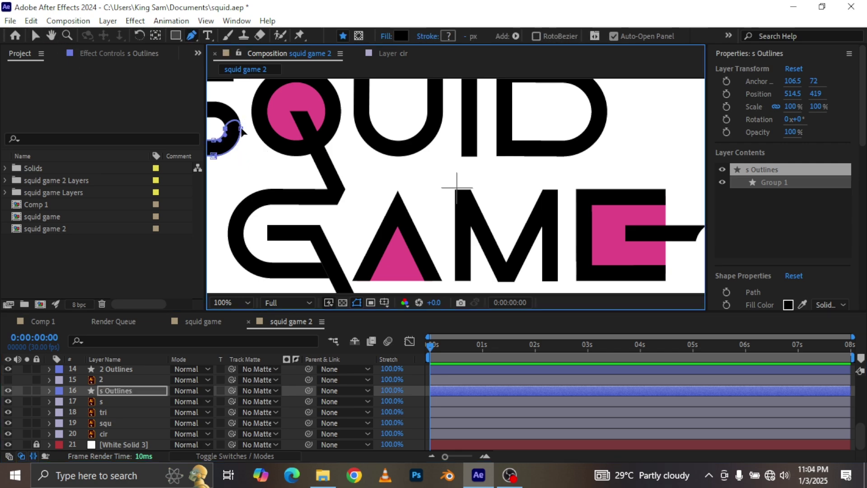
left_click(243, 131)
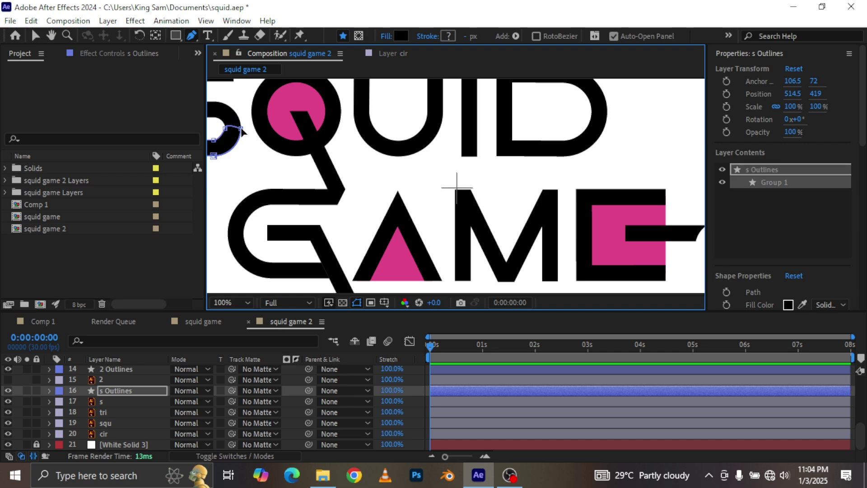
left_click(241, 130)
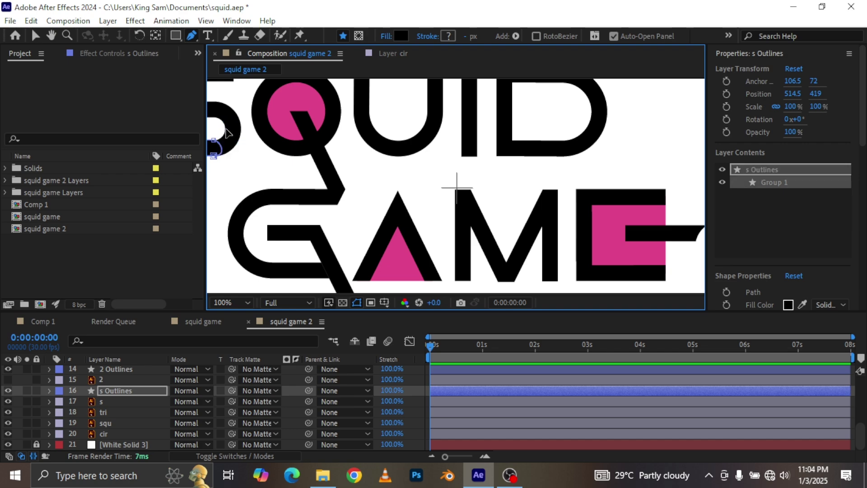
left_click(214, 157)
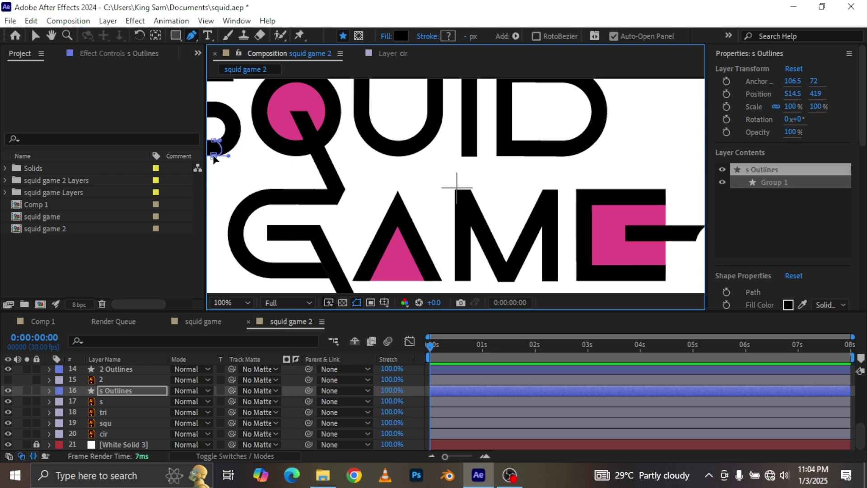
left_click_drag(214, 156, 213, 140)
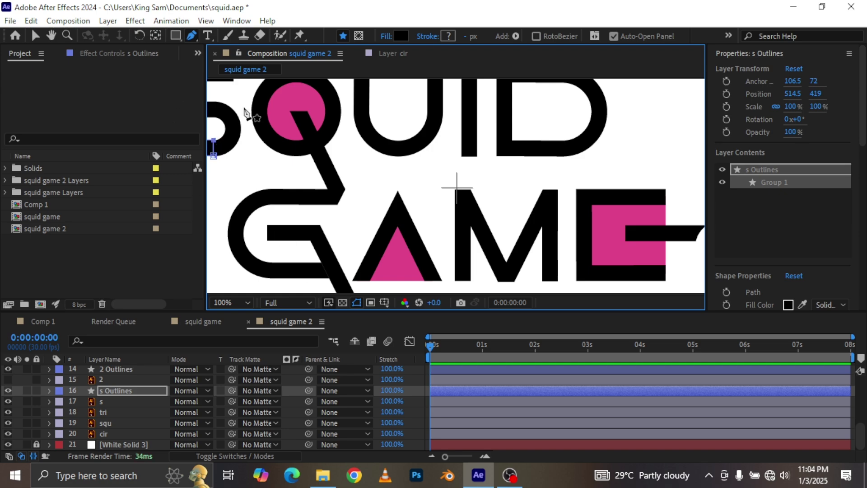
Start keyframing the Path property of s Outlines with a keyframe at 0:00:00:13
left_click(35, 35)
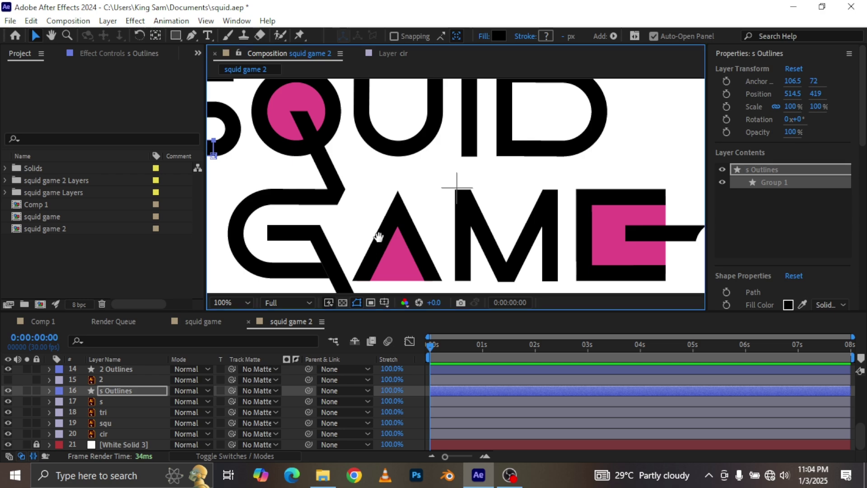
key("h")
left_click_drag(399, 152, 603, 185)
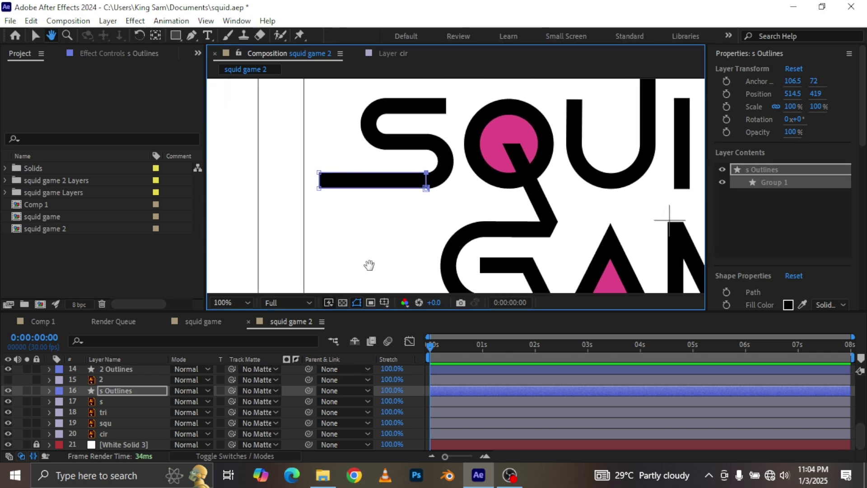
left_click(35, 35)
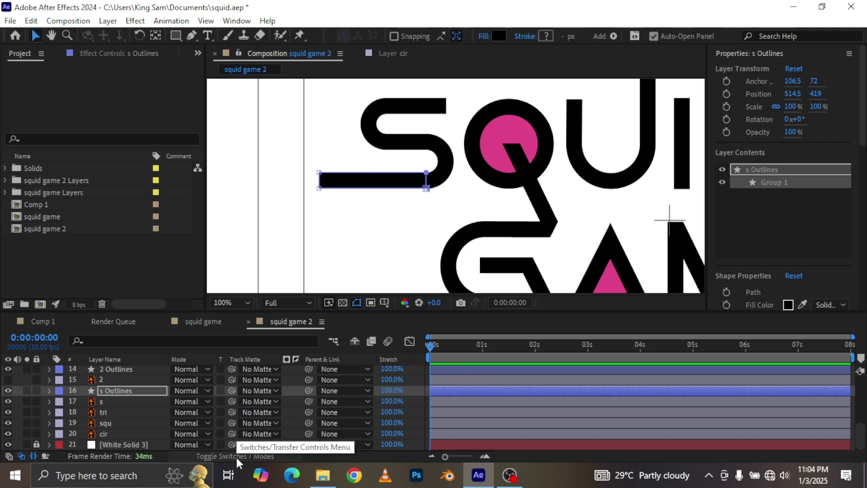
left_click(48, 390)
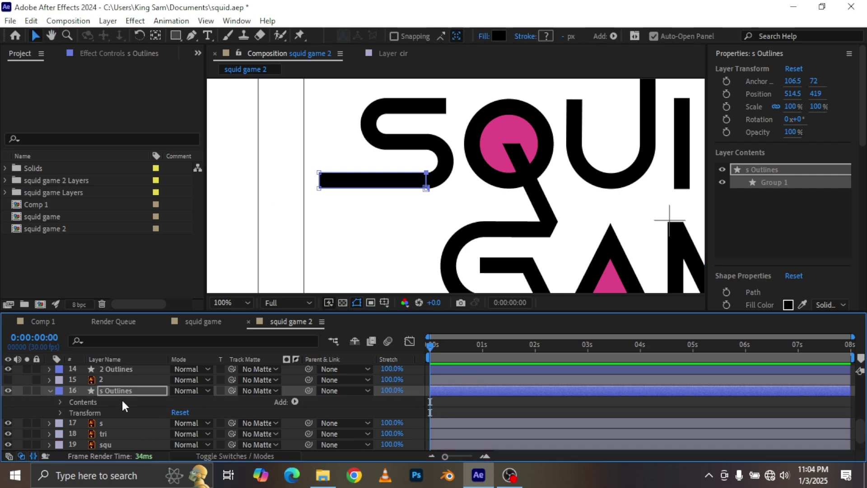
left_click(61, 402)
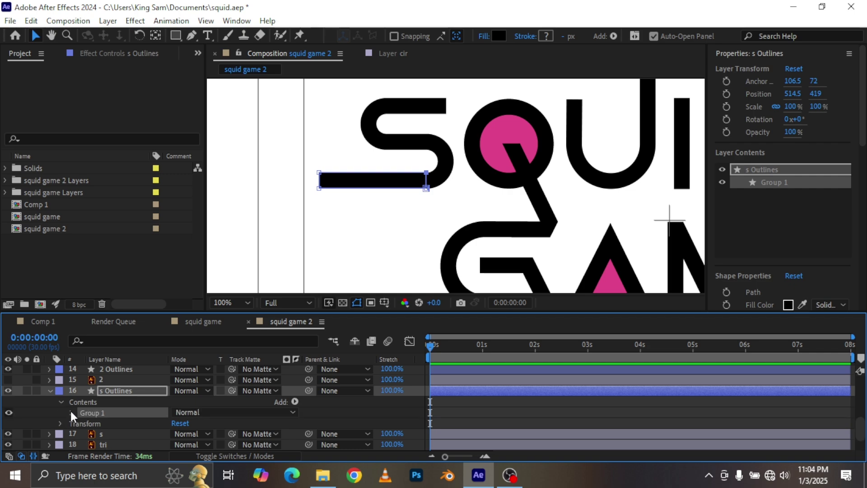
left_click(72, 413)
left_click(81, 423)
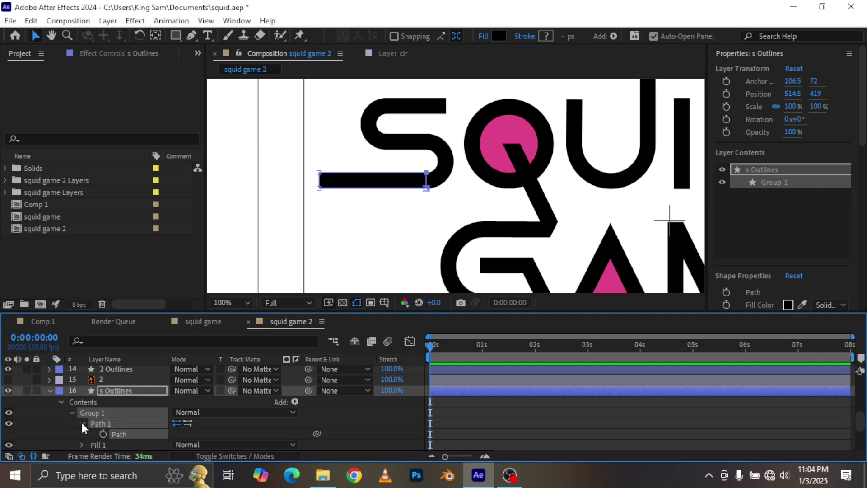
left_click_drag(852, 337, 674, 321)
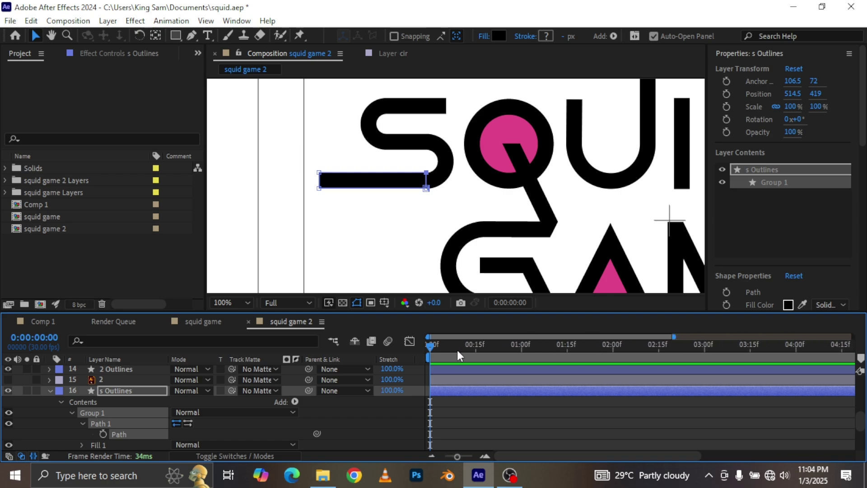
left_click(471, 346)
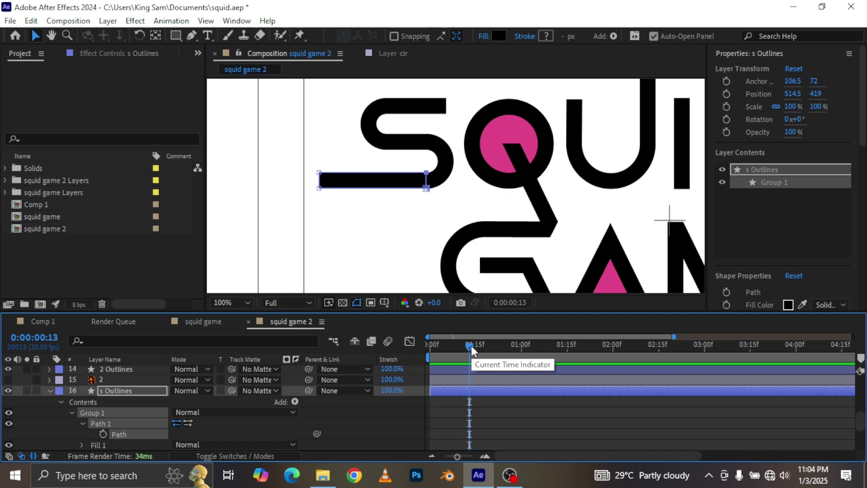
left_click(102, 434)
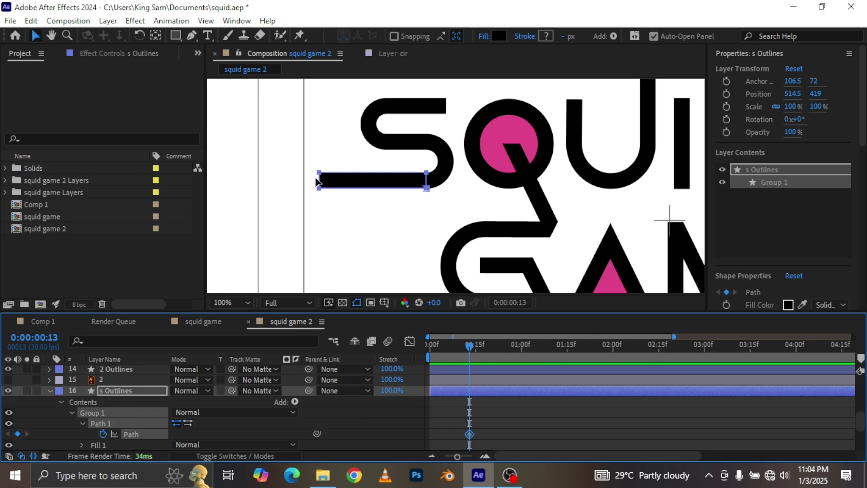
Stretch the free end of the S bar horizontally past the composition's left edge at 0:00:00:13
left_click(310, 165)
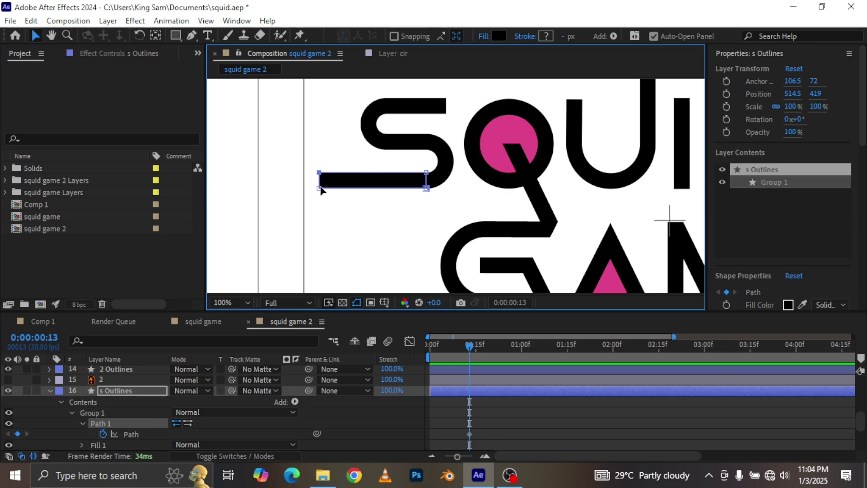
left_click(320, 174)
left_click_drag(319, 190, 189, 200)
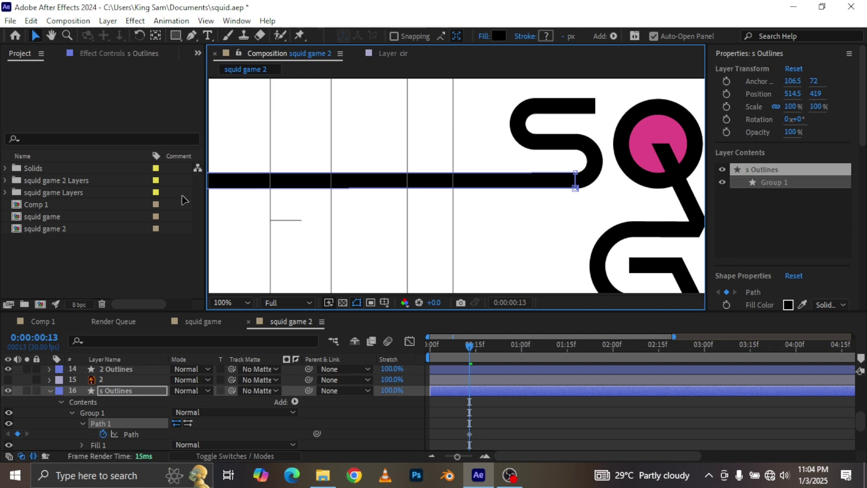
left_click(231, 304)
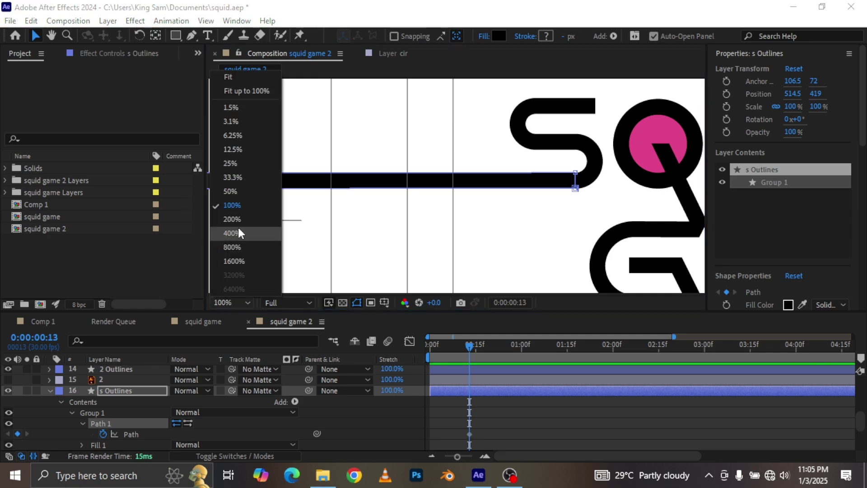
left_click(244, 78)
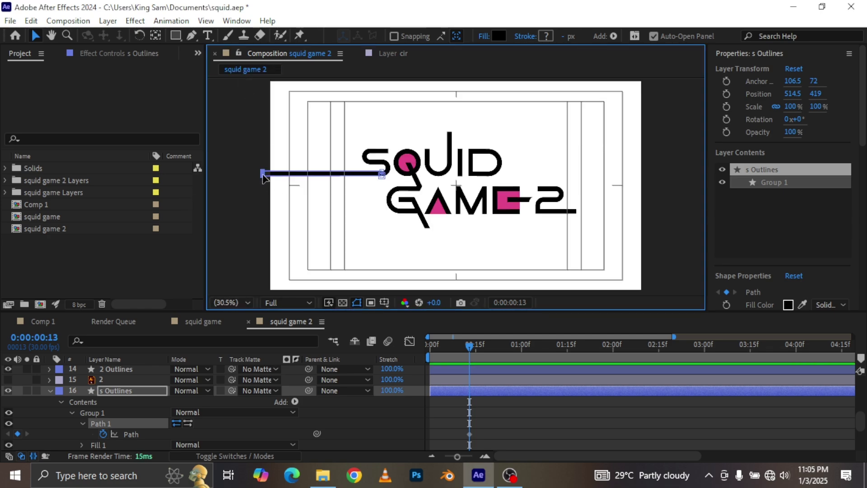
left_click_drag(264, 177, 227, 179)
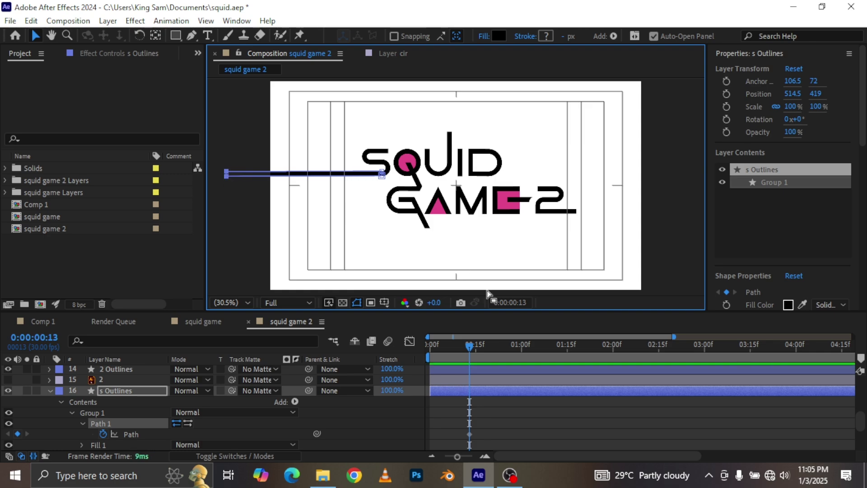
At 0:00:00:00, move the bar's S-side end points beyond the composition's left edge and preview the bar sliding in
left_click_drag(470, 351, 408, 340)
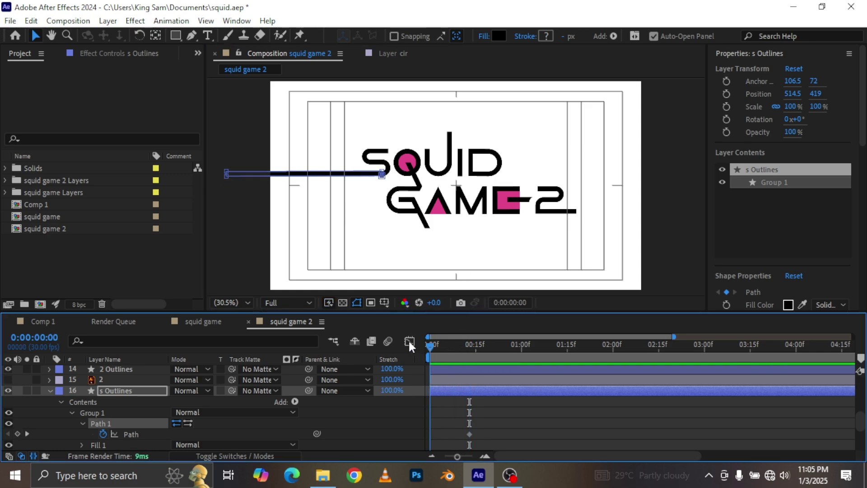
left_click(376, 186)
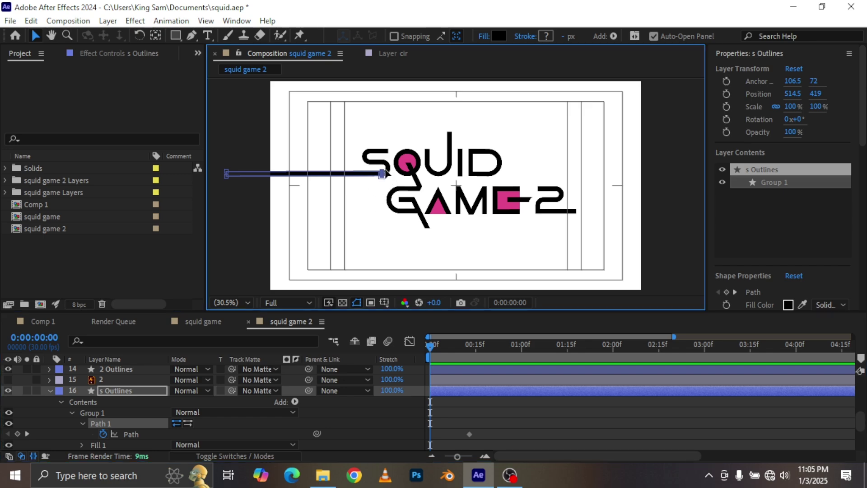
left_click_drag(382, 173, 254, 174)
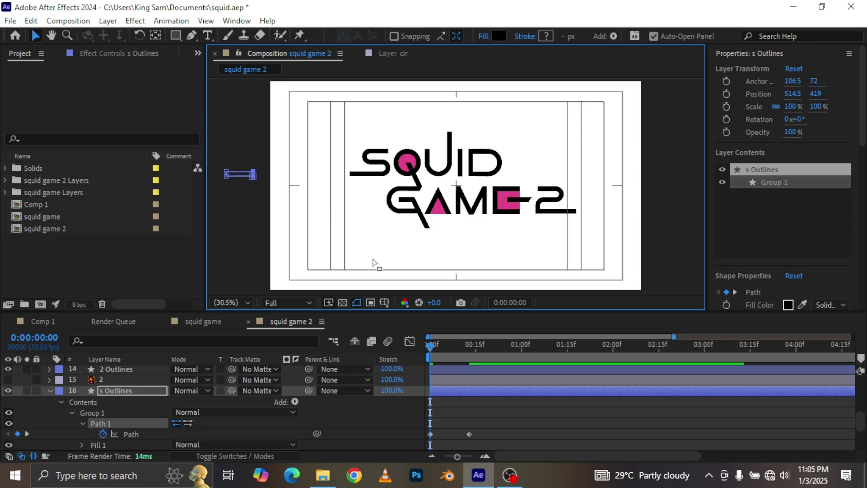
key("apostrophe")
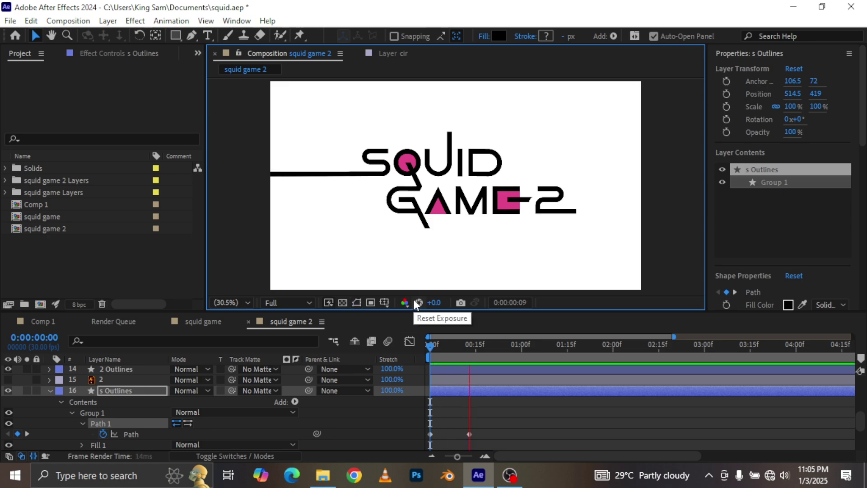
key("space")
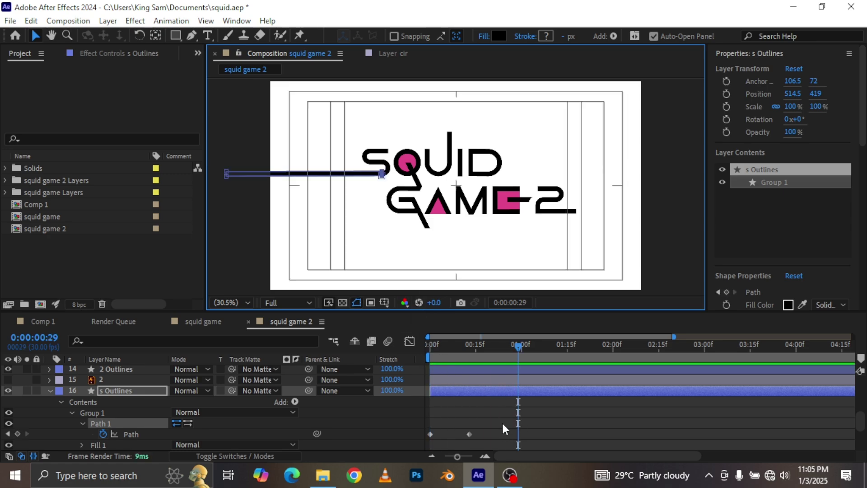
Apply Easy Ease to both Path keyframes of s Outlines and display their speed graph
left_click_drag(492, 427, 427, 442)
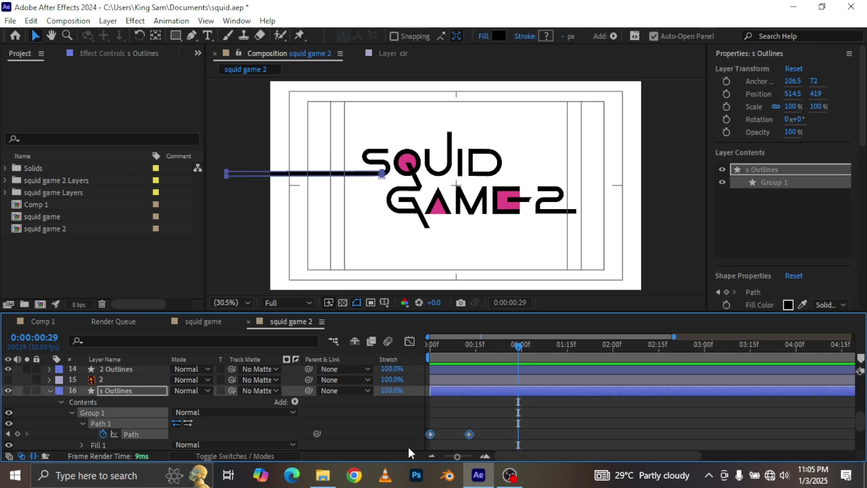
left_click(409, 341)
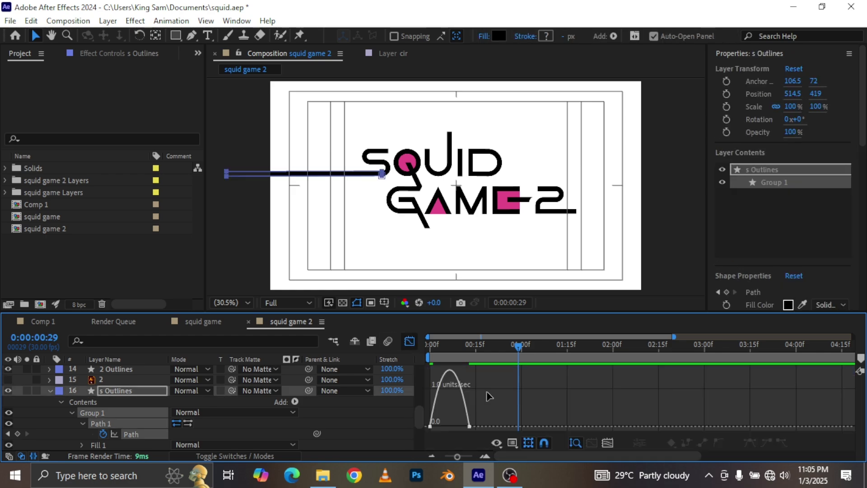
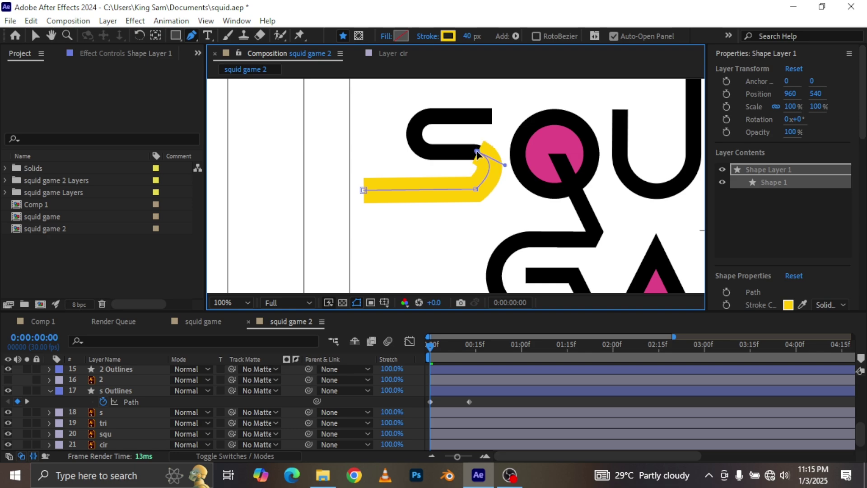
Finish tracing the S with the Pen tool's 40 px yellow stroke, following the upper curve to the end of the top bar
left_click(433, 152)
left_click(427, 116)
mouse_move(428, 116)
left_mouse_down()
mouse_move(464, 91)
mouse_move(457, 107)
mouse_move(418, 131)
mouse_move(430, 130)
left_mouse_up()
left_click(495, 130)
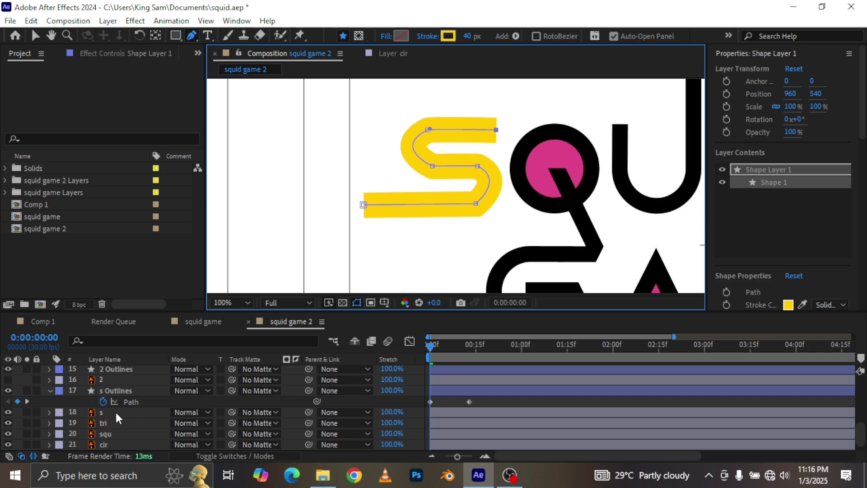
Rename the yellow stroke layer as s ani and place it between the s Outlines and s layers
scroll(115, 413, "up", 5)
right_click(124, 370)
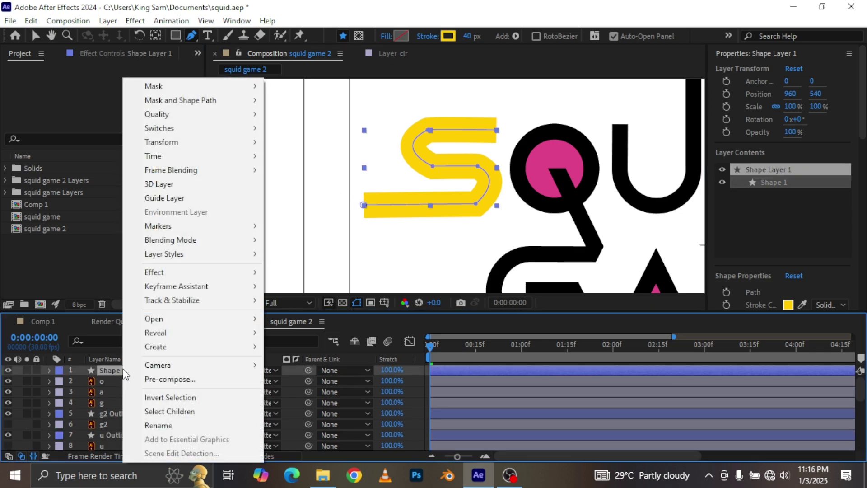
left_click(188, 428)
type("s ani")
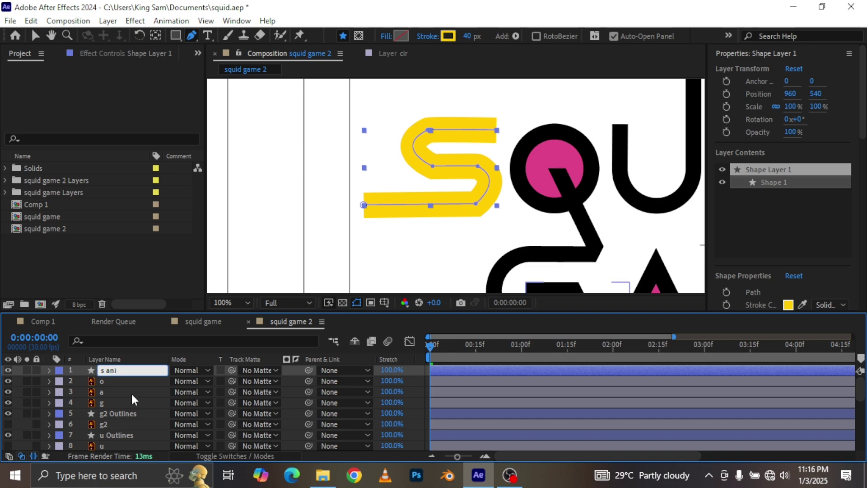
left_click(159, 381)
left_click(128, 370)
left_click_drag(128, 370, 137, 392)
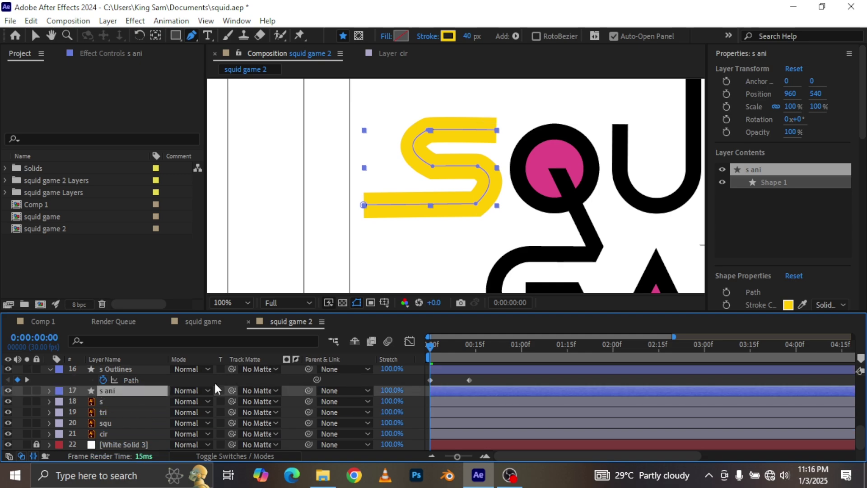
Shift the s ani and s layers together so both start at 0:00:00:11
left_click_drag(438, 346, 465, 349)
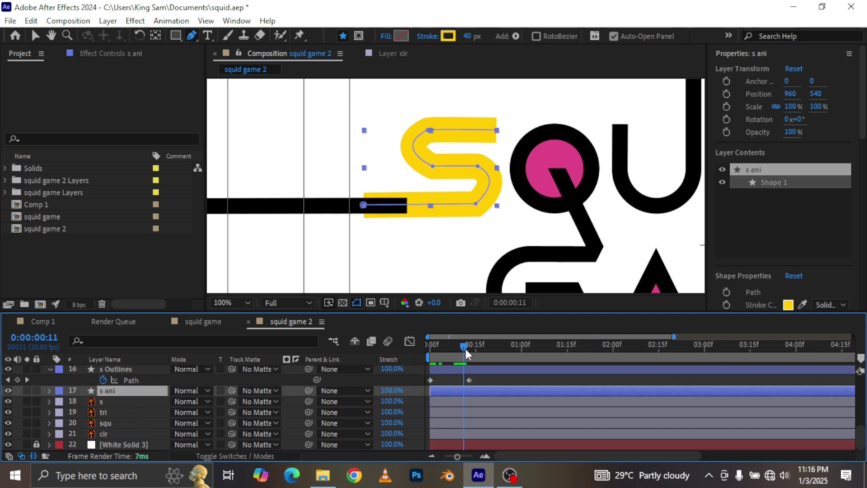
left_click(454, 400, "shift")
left_click_drag(456, 400, 488, 400)
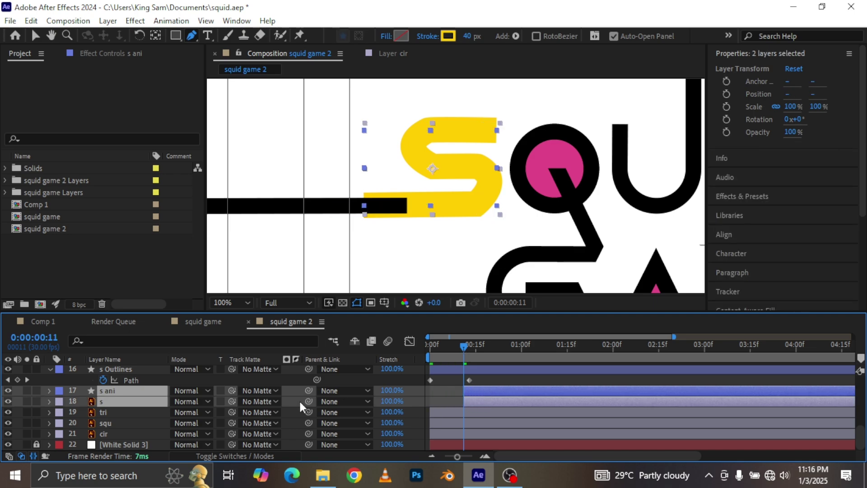
Set the s ani layer as the track matte of the s layer
left_click(286, 400)
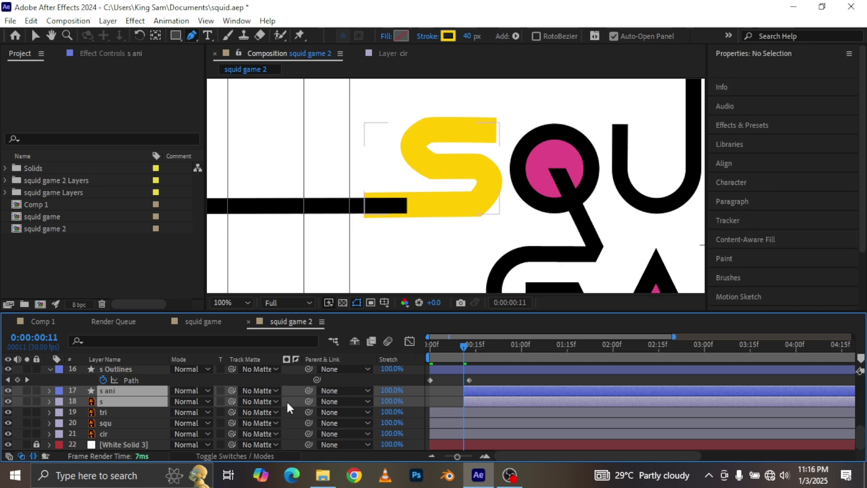
left_click(253, 404)
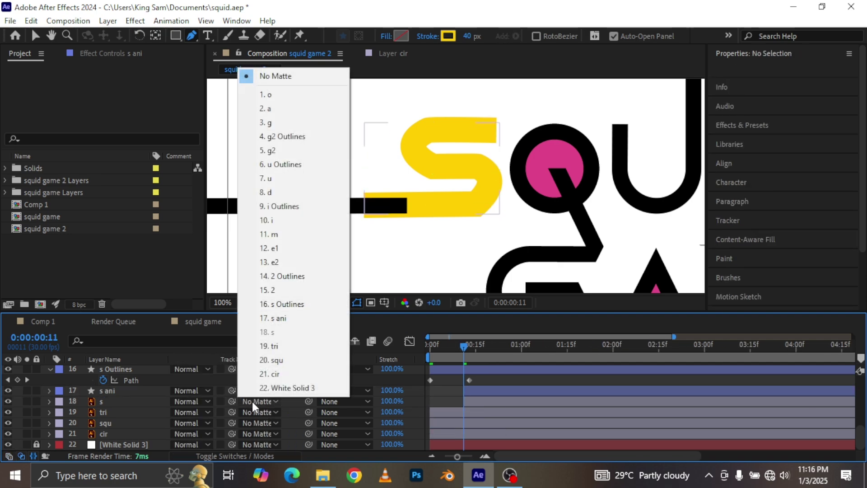
left_click(289, 318)
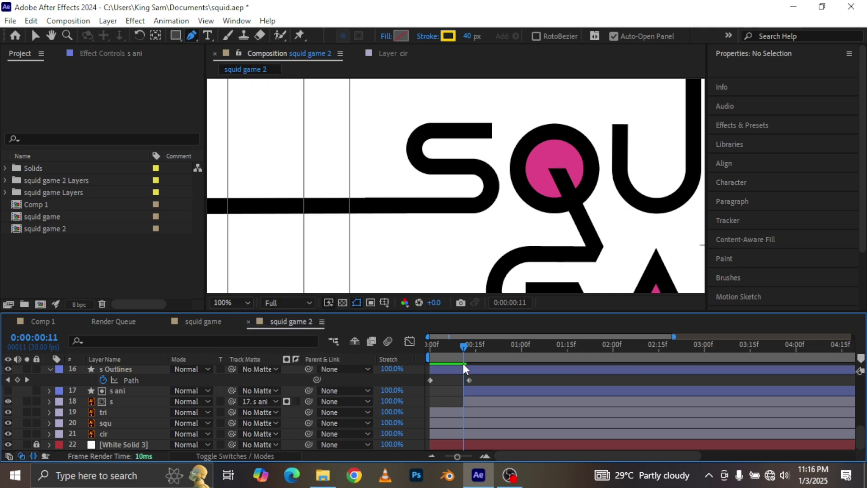
Add Trim Paths to the s ani layer and keyframe its End value of 100% at 0:00:00:11
left_click(49, 391)
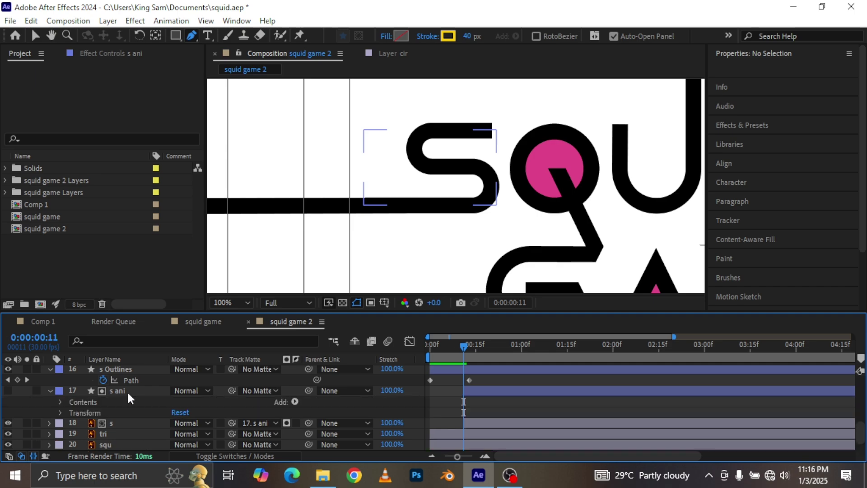
left_click(295, 402)
left_click(338, 332)
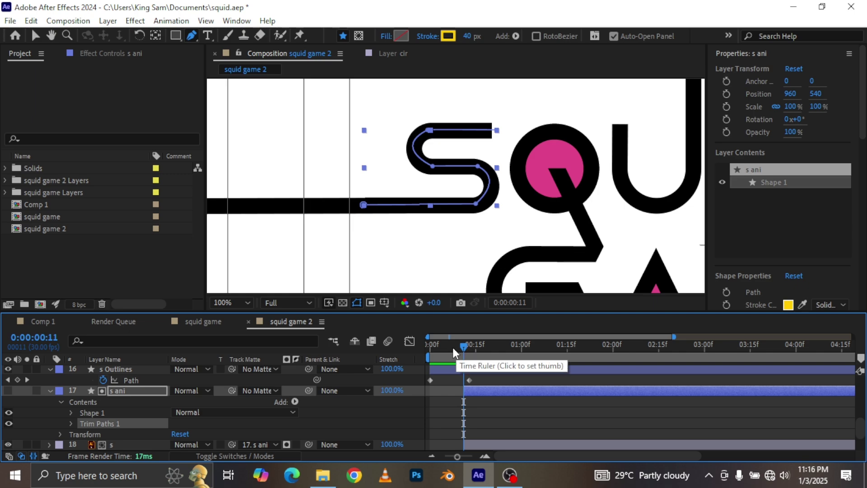
left_click(72, 423)
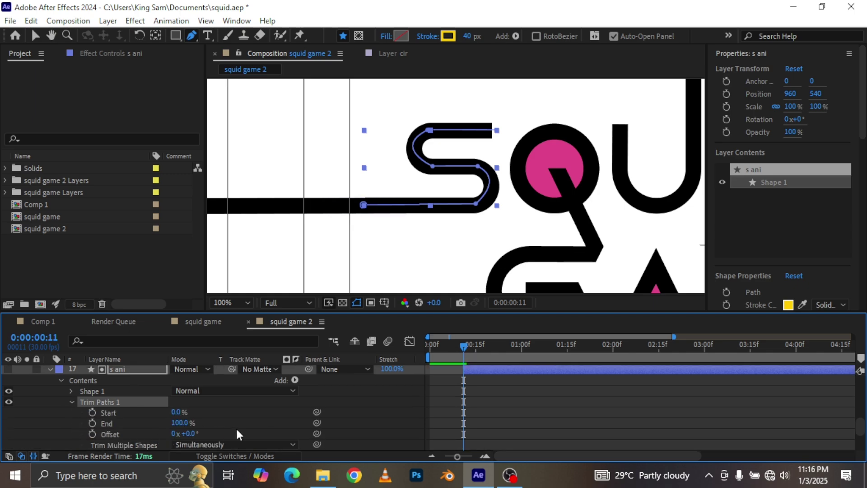
left_click(92, 424)
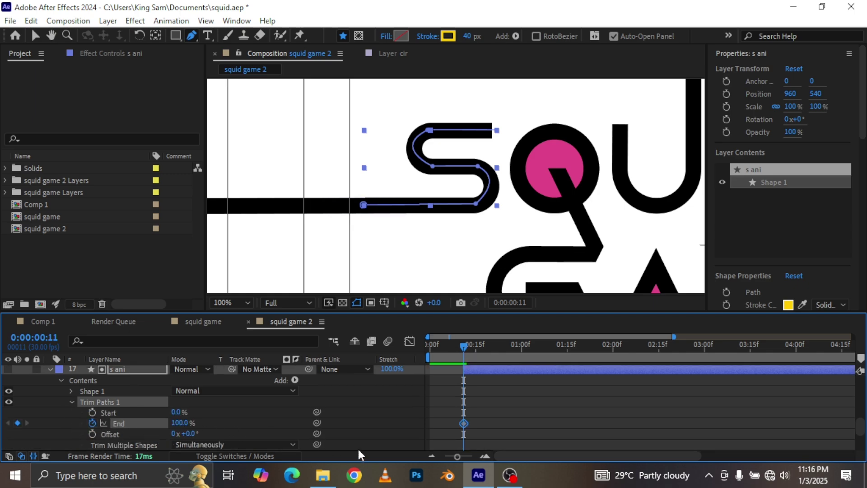
Move the s ani End keyframe to about 0:00:01:17 and set End to 0% at 0:00:00:11
left_click_drag(464, 423, 573, 427)
left_click(182, 422)
type("0")
key("Return")
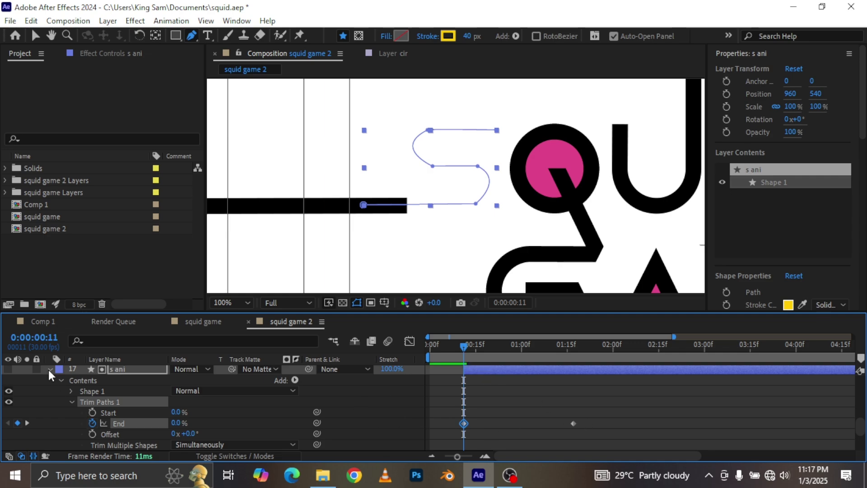
Apply Easy Ease to the s Outlines Path keyframes and the s ani End keyframes together
key("u")
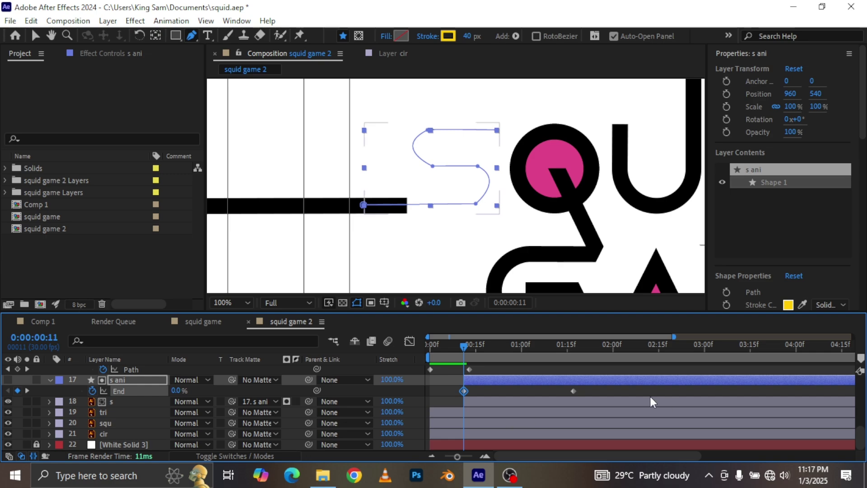
left_click_drag(614, 393, 422, 366)
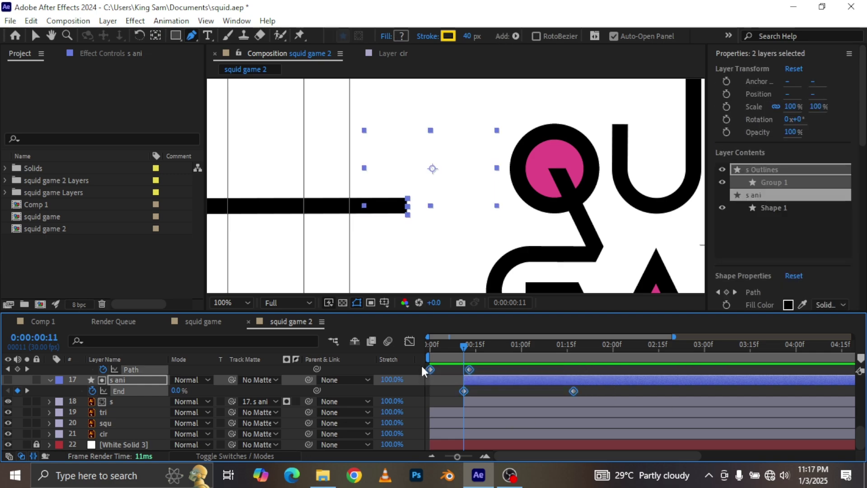
key("F9")
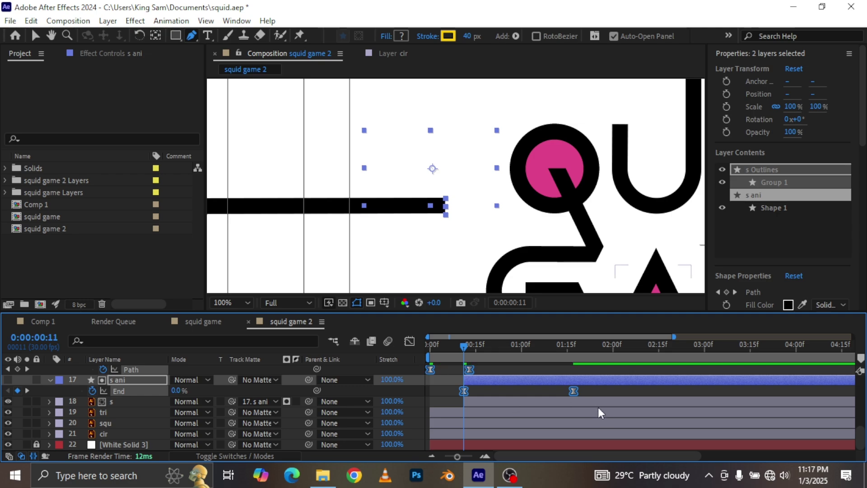
key("F2")
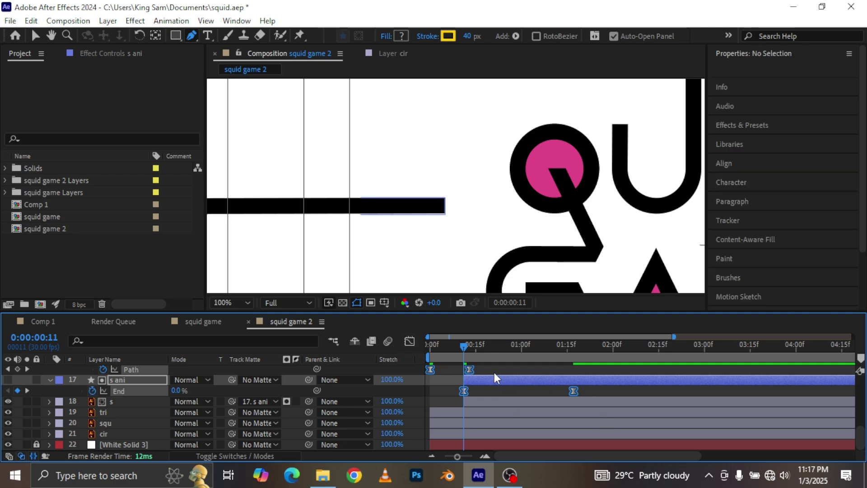
Reshape the s Outlines Path speed graph so the bar starts slowly and reaches its second keyframe at high speed
left_click(425, 368)
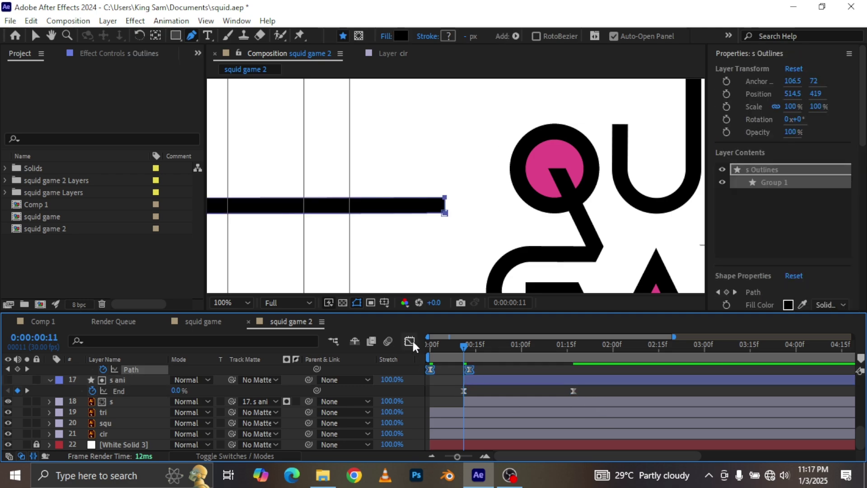
left_click(409, 341)
left_click_drag(495, 397, 456, 433)
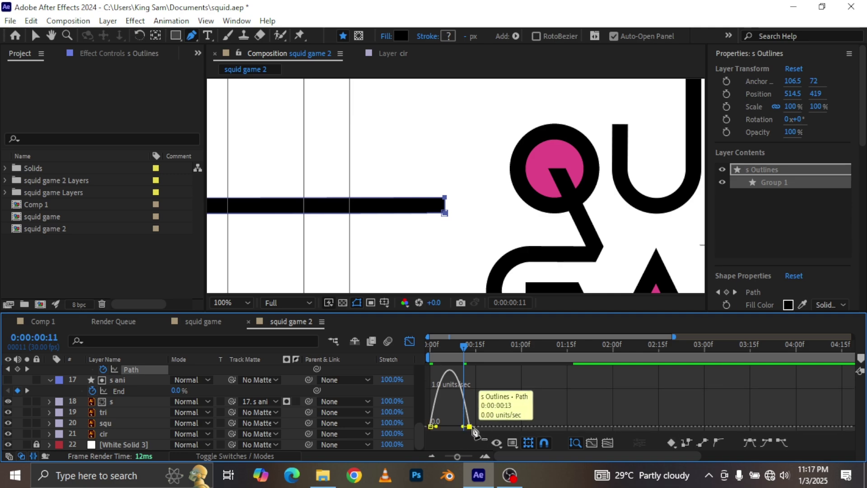
key("v")
left_click_drag(470, 427, 470, 375)
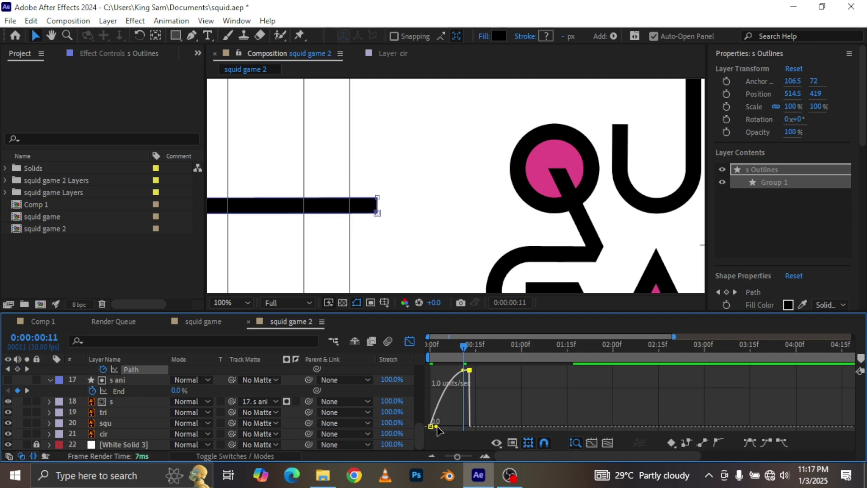
left_click_drag(441, 427, 444, 426)
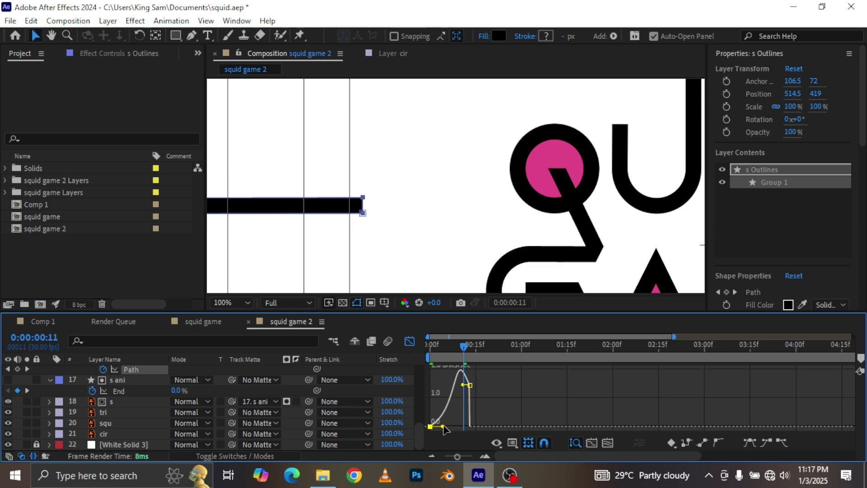
left_click(411, 342)
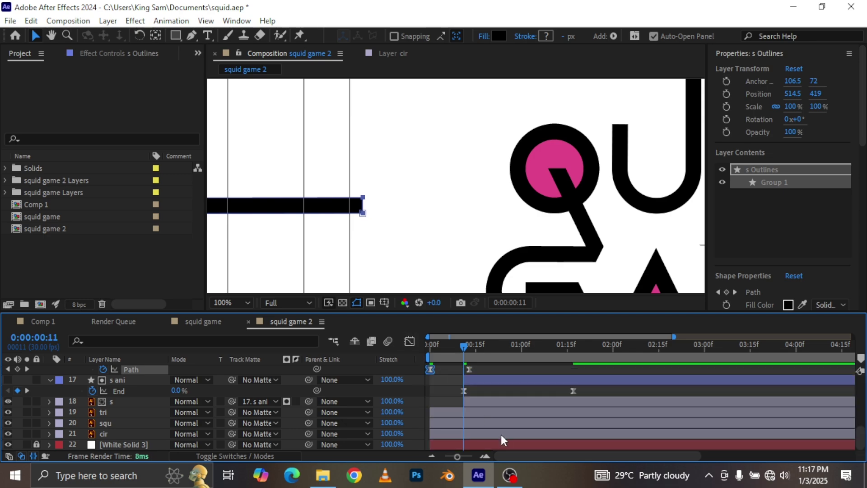
Lengthen the easing into the last s ani End keyframe in the speed graph and preview the composition from the start
left_click(487, 379)
left_click_drag(594, 392, 459, 396)
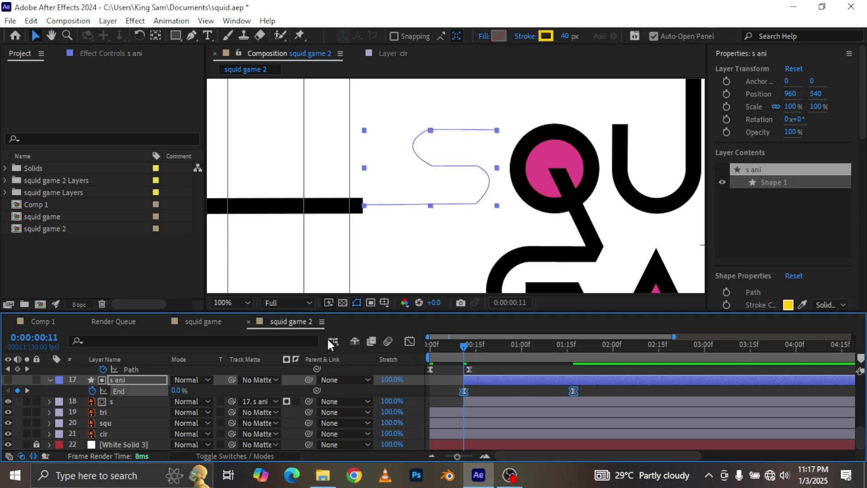
left_click(410, 340)
left_click_drag(609, 417, 402, 435)
left_click_drag(554, 422, 507, 421)
left_click(410, 341)
key("Home")
key("shift+/")
key("space")
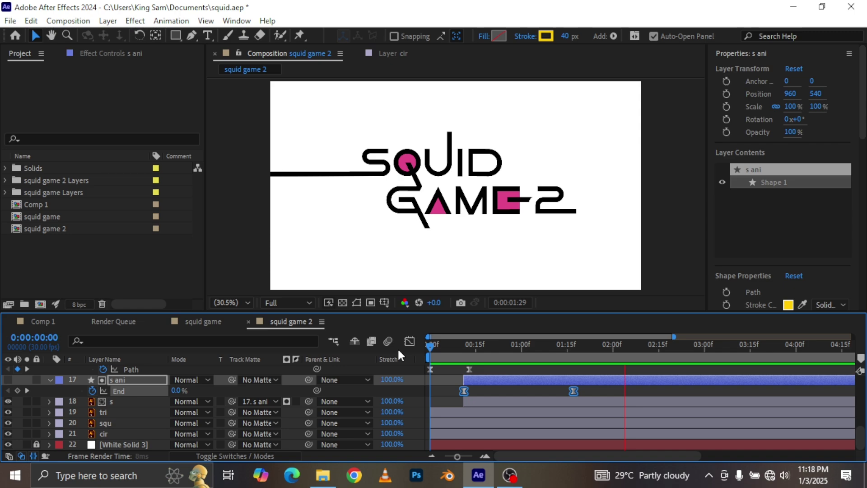
key("space")
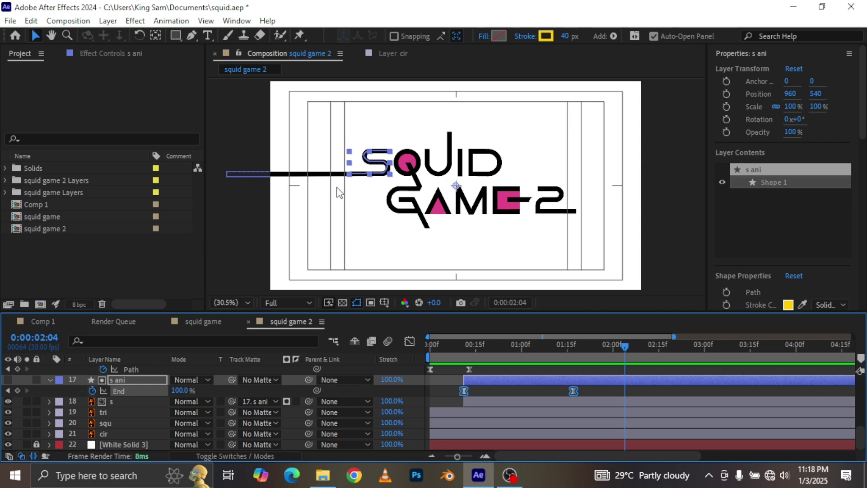
Select the u Outlines layer and show its keyframed Path from the start of the composition
left_click(453, 157)
key("comma")
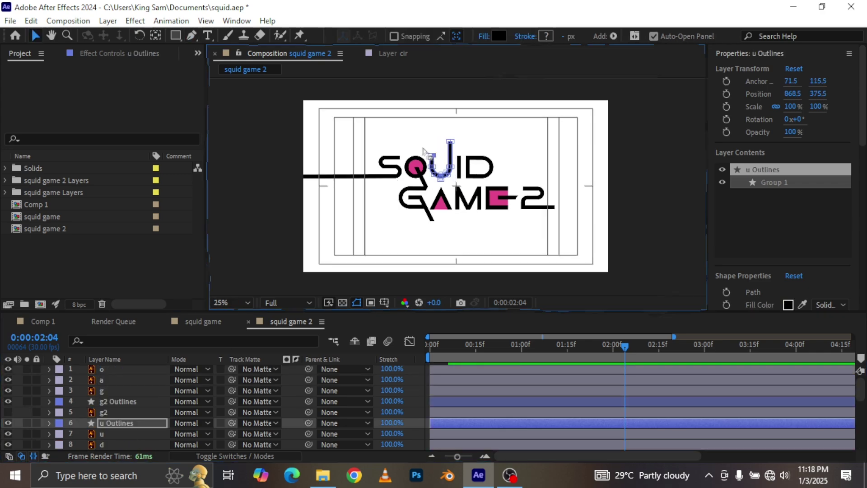
key("period")
key("Home")
key("comma")
key("u")
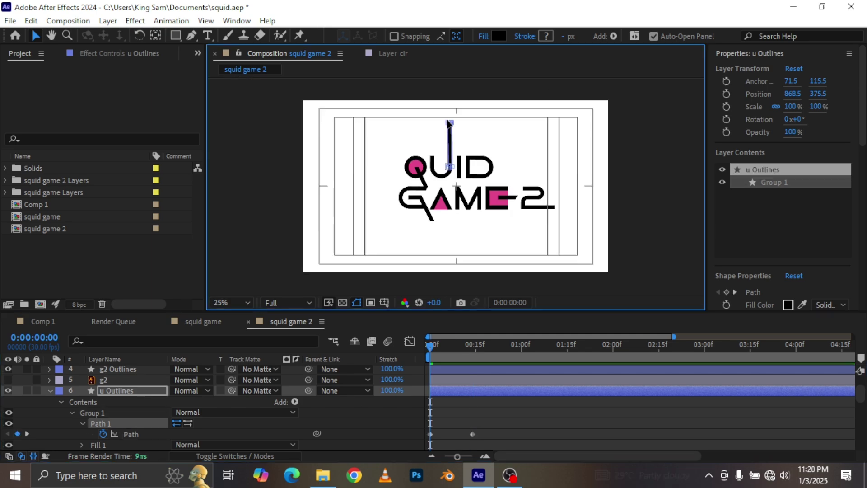
key("k")
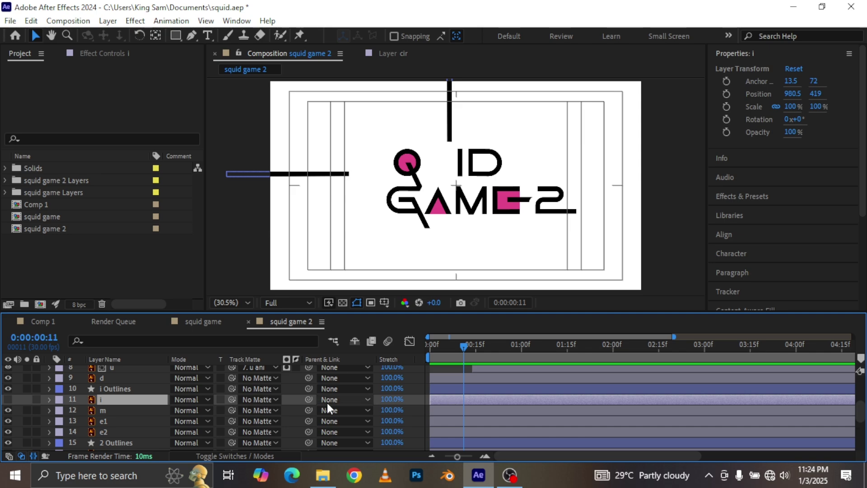
Delete the original i layer and keyframe the Path of the i Outlines layer at 0:00:00:00
left_click(105, 399)
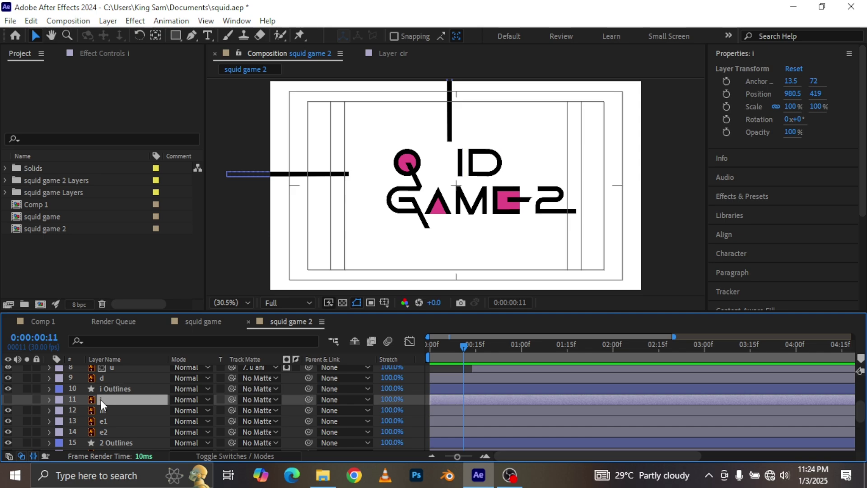
key("Delete")
left_click(110, 390)
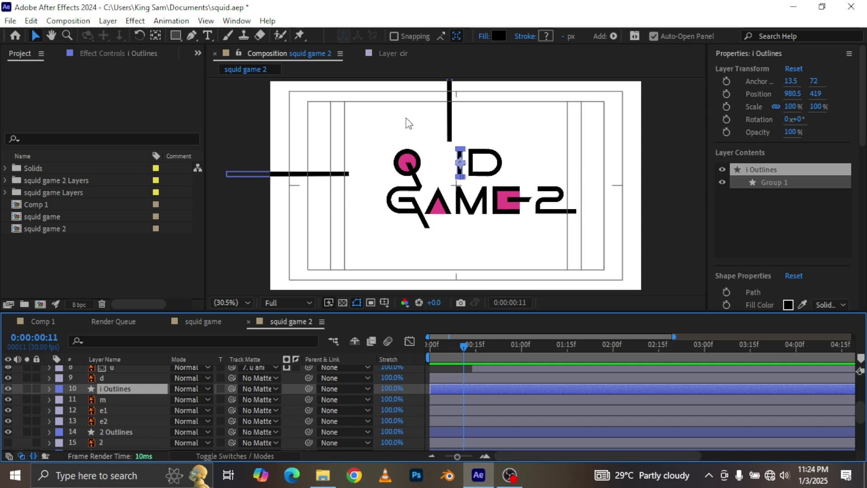
left_click_drag(454, 350, 429, 348)
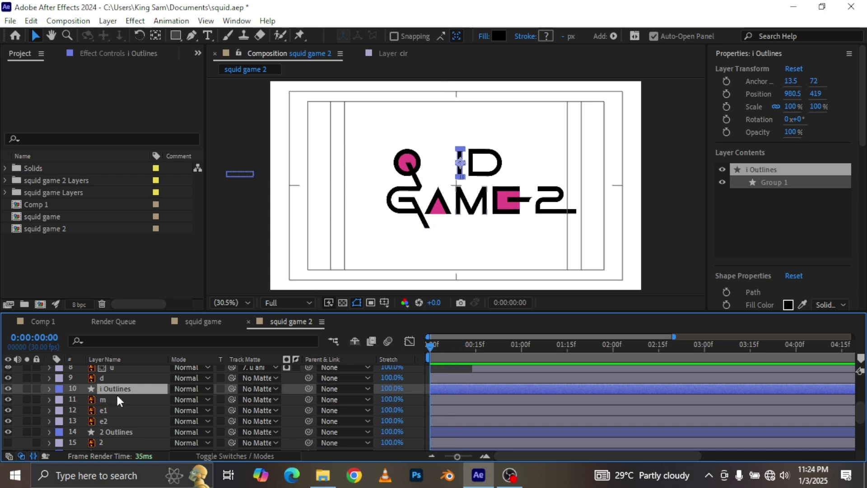
left_click(49, 388)
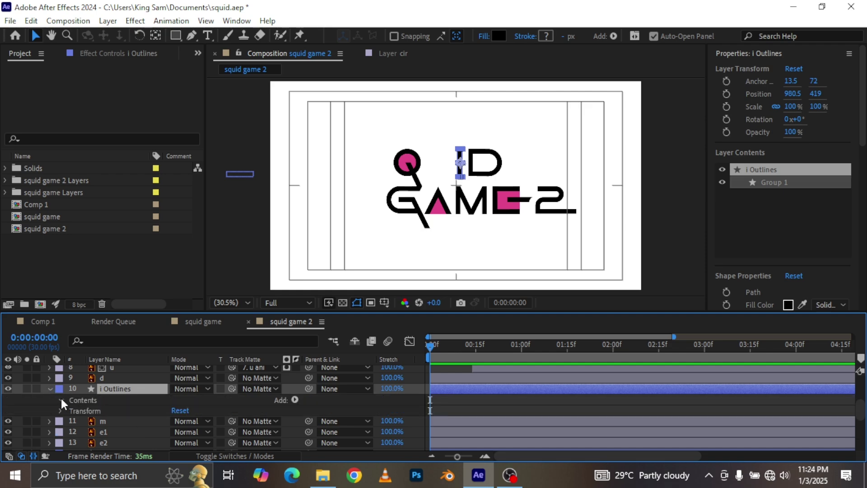
left_click(60, 400)
left_click(72, 411)
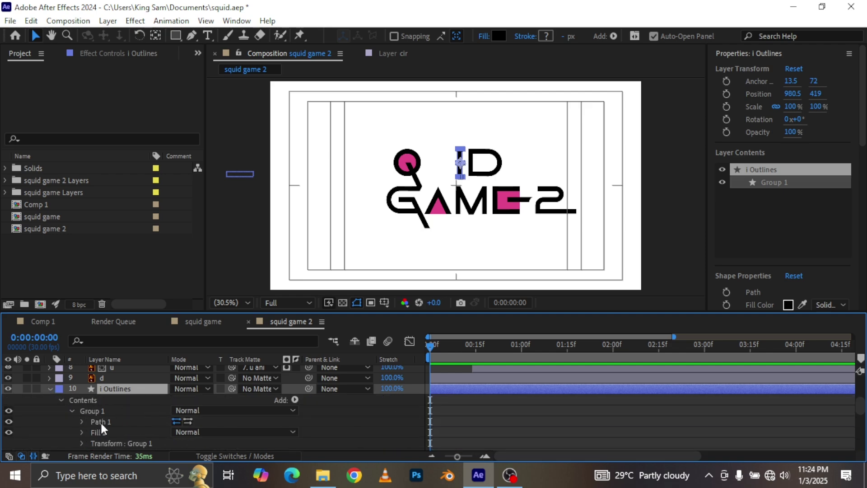
left_click(82, 421)
left_click(103, 432)
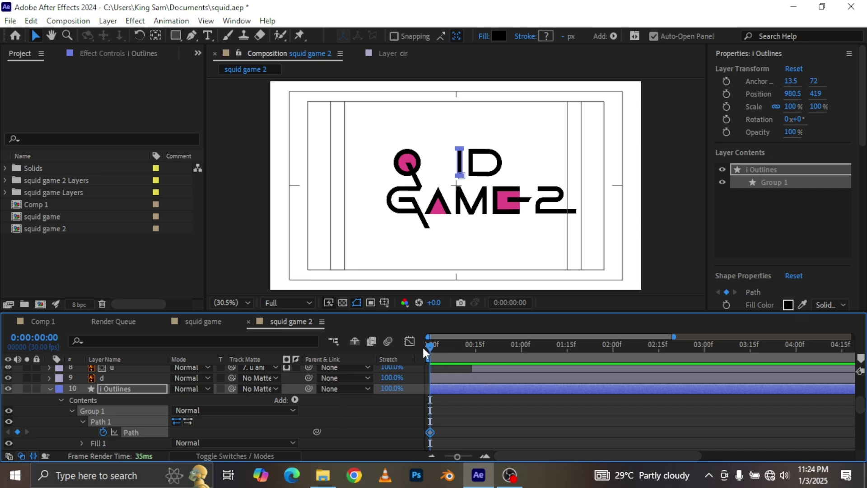
Move the i Outlines Path keyframe to about 0:00:01:16 and, at 0:00:00:15, stretch the I's upper end past the frame's upper edge
left_click(475, 346)
left_click_drag(430, 432, 570, 433)
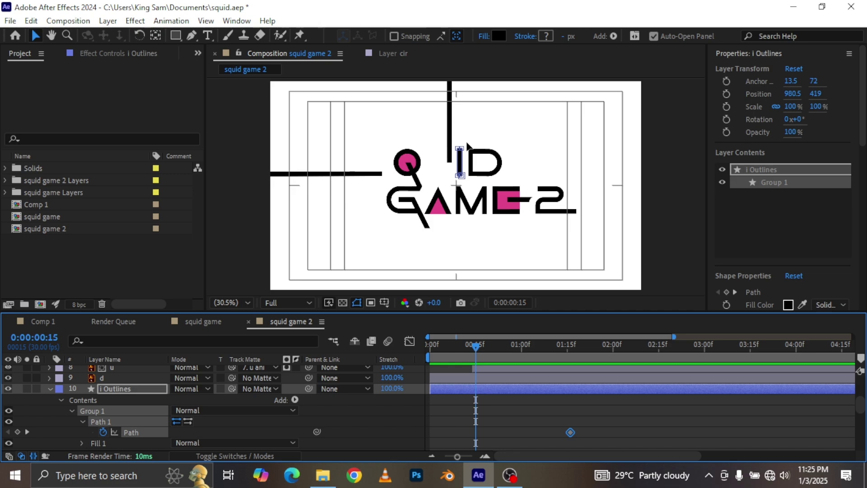
left_click_drag(458, 151, 460, 154)
key("ctrl+z")
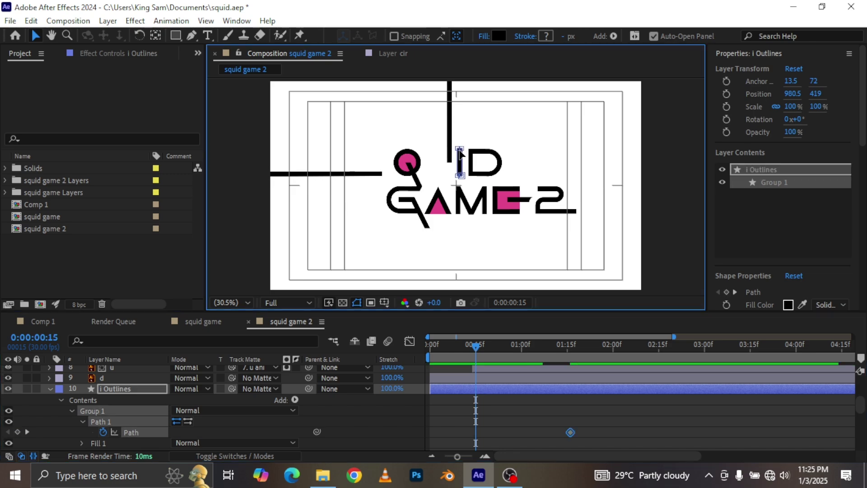
left_click(461, 152)
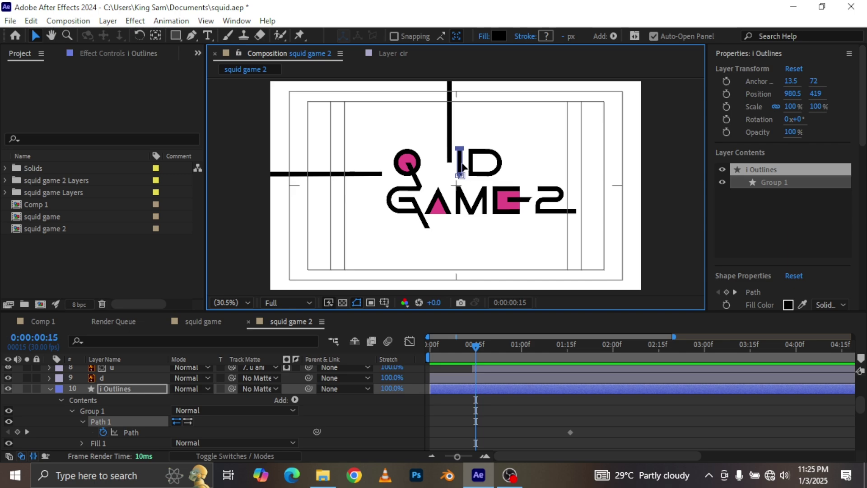
left_click_drag(460, 152, 461, 75)
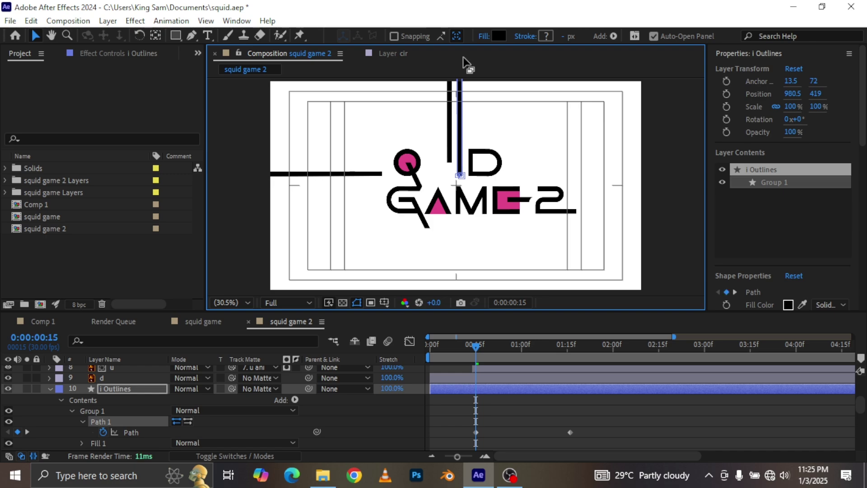
At 0:00:00:00, raise the I's lower path points above the composition frame so the bar starts out of view
left_click_drag(475, 349, 411, 348)
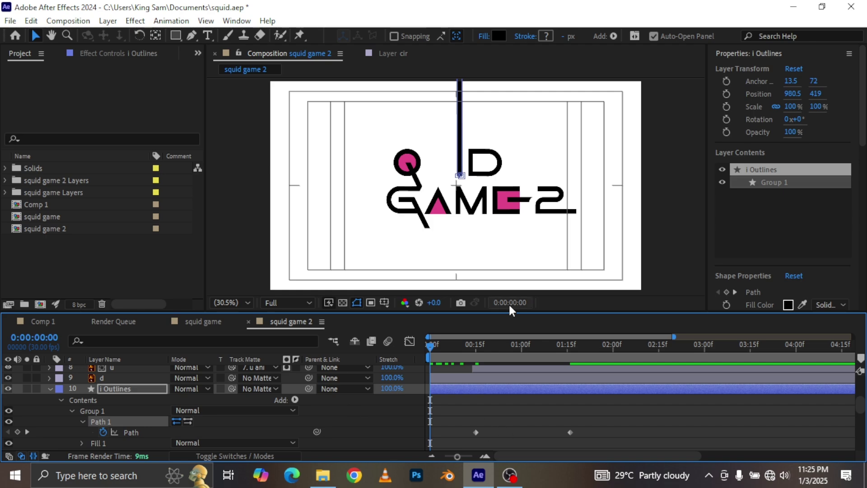
left_click(462, 175)
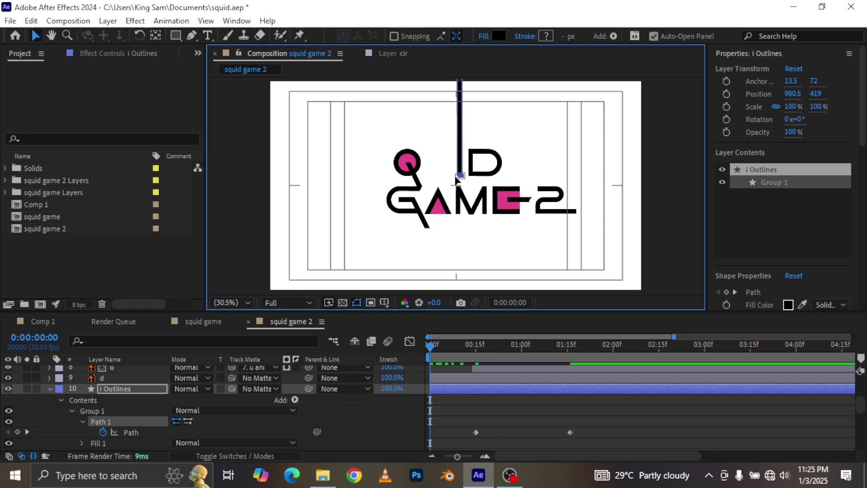
left_click_drag(457, 177, 454, 81)
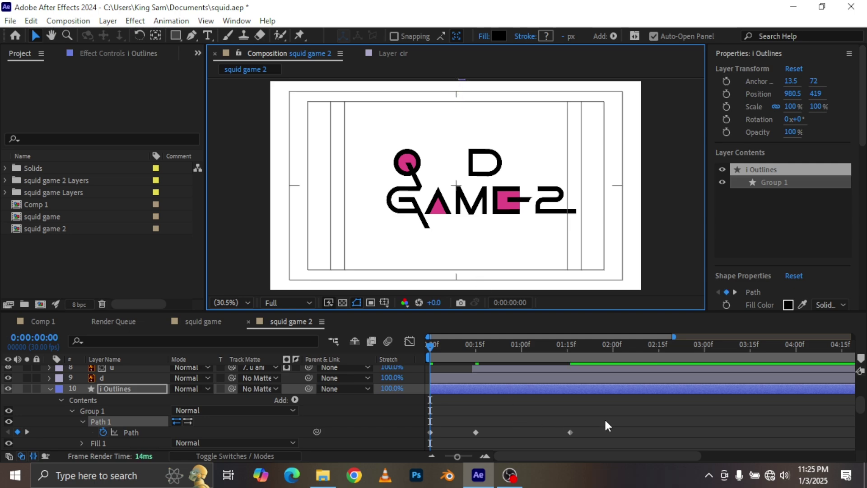
Easy ease the three i Outlines Path keyframes and reshape their speed graph with a fast middle keyframe and longer easing at both ends
left_click_drag(635, 420, 416, 437)
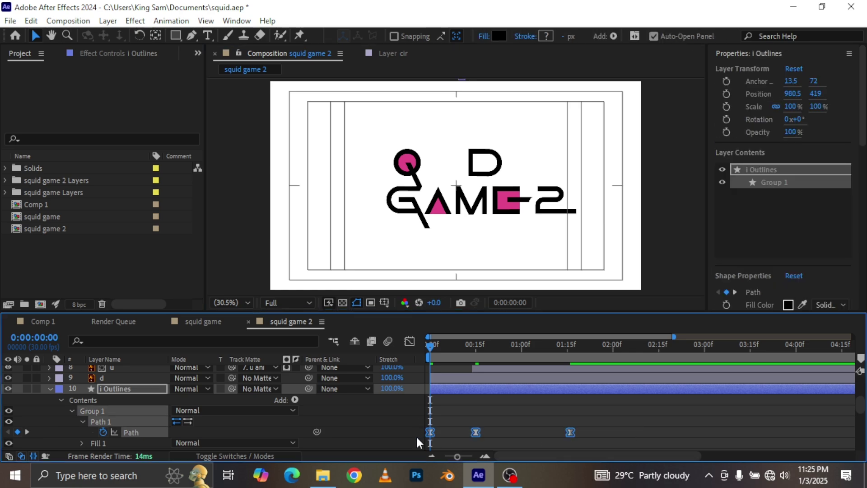
left_click(410, 343)
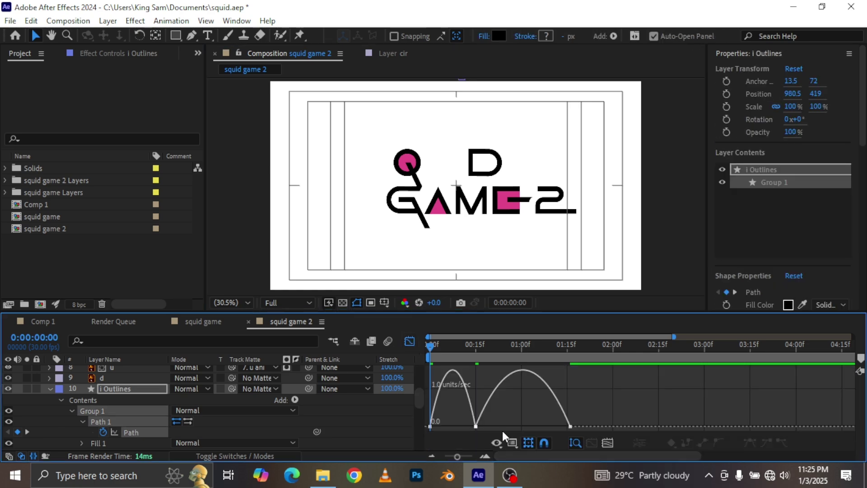
left_click_drag(506, 414, 476, 379)
left_click_drag(476, 428, 474, 379)
left_click_drag(442, 427, 444, 426)
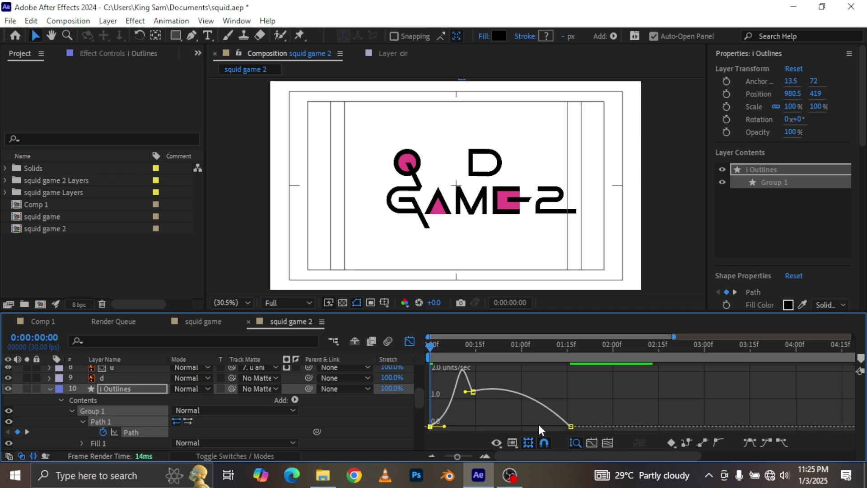
left_click(570, 427)
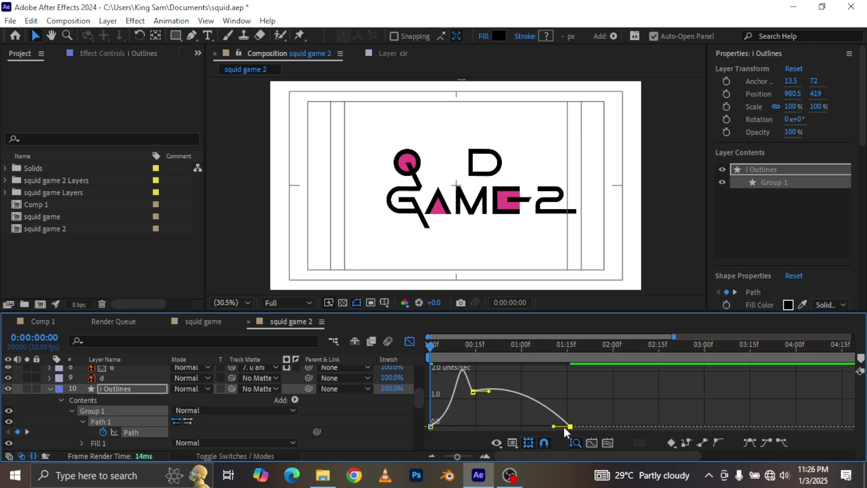
left_click_drag(553, 426, 535, 426)
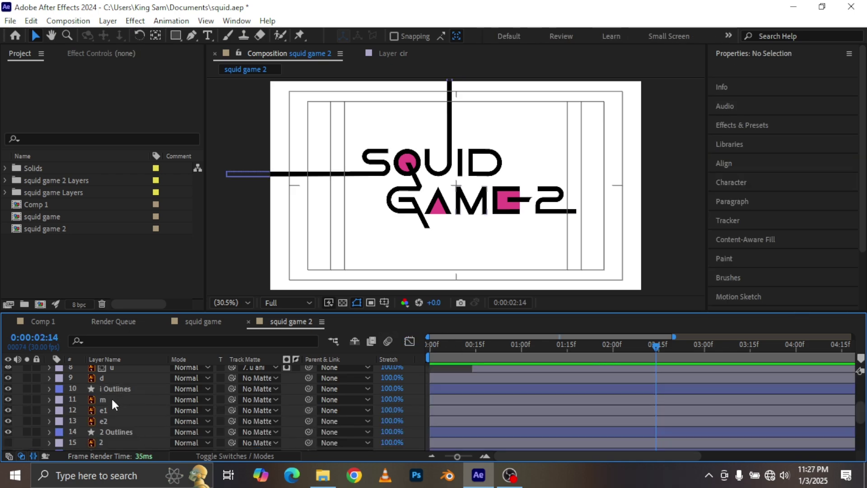
Create a shape layer from the m vector layer
left_click(111, 399)
right_click(111, 399)
mouse_move(159, 283)
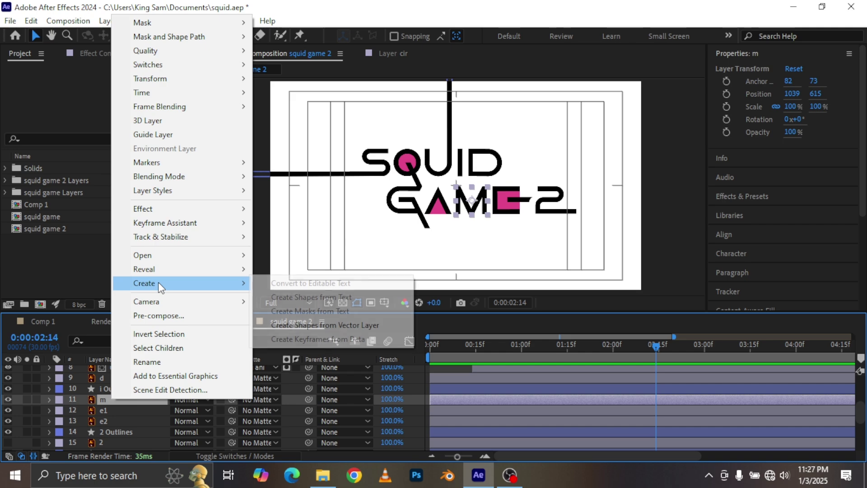
left_click(333, 326)
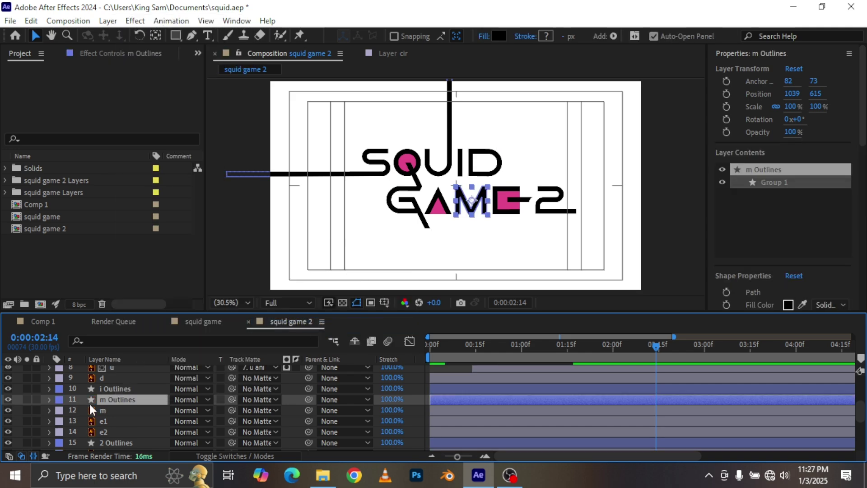
Delete the left stem and diagonal path points of m Outlines so only the M's right vertical bar remains
left_click(190, 36)
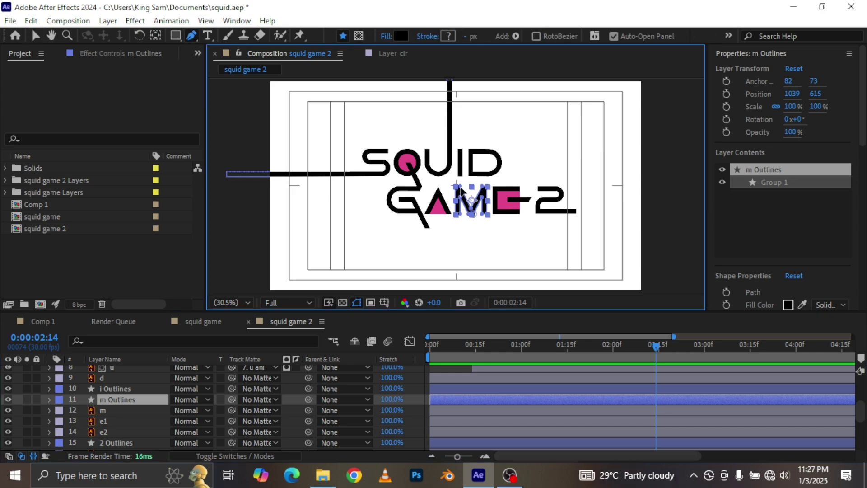
left_click(35, 35)
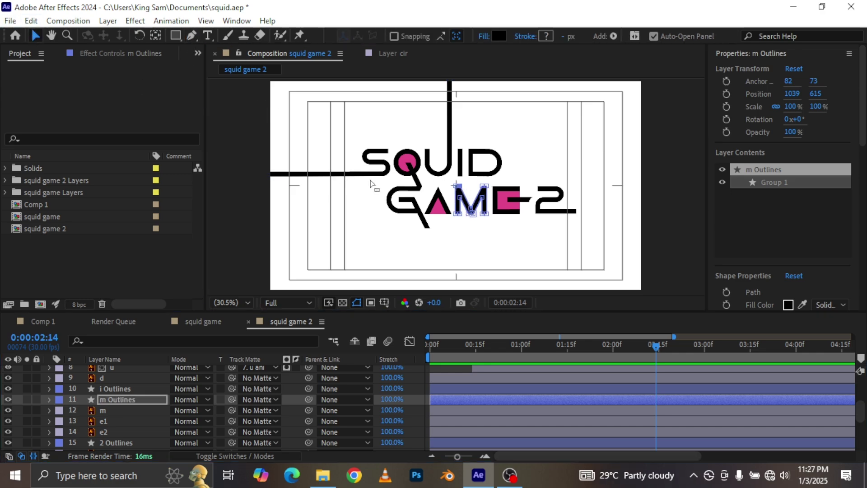
left_click_drag(447, 180, 479, 223)
left_click(479, 219)
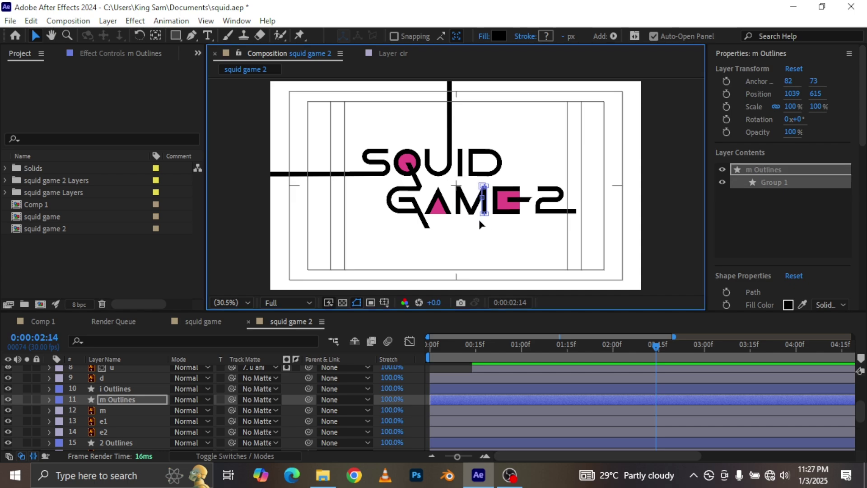
left_click(487, 194)
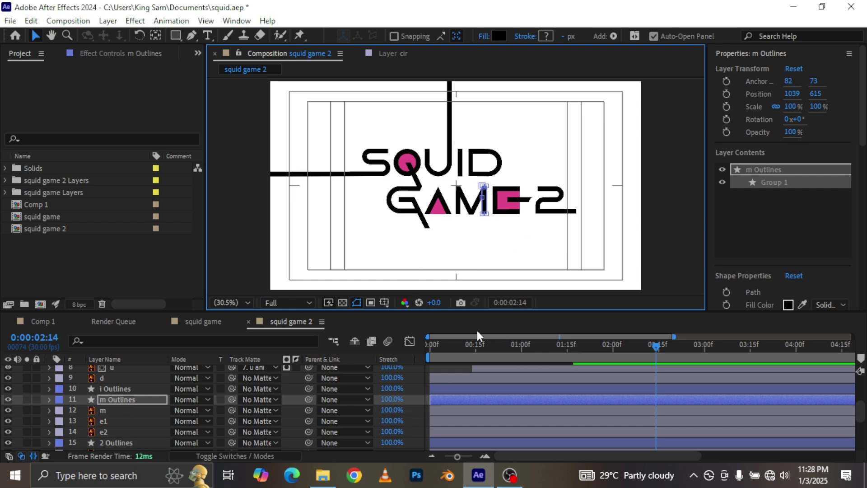
Keyframe the Path of m Outlines at 0:00:00:14 and move that keyframe to about 0:00:01:17
left_click_drag(444, 351, 473, 347)
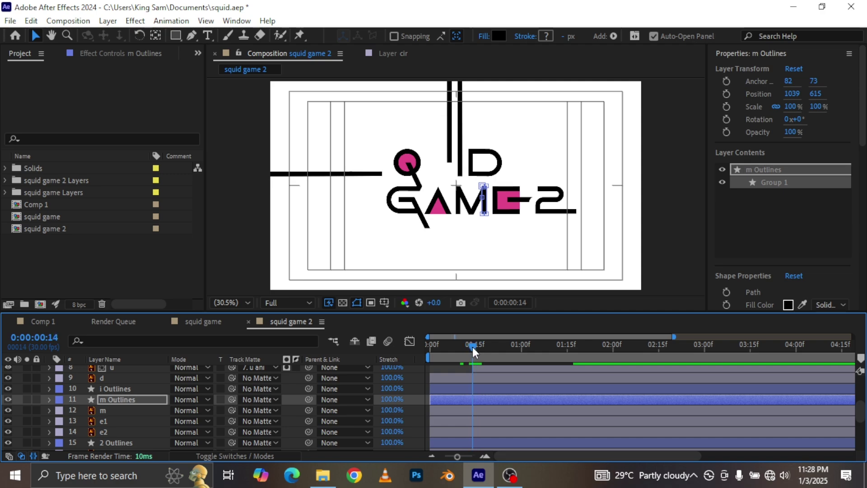
left_click(49, 401)
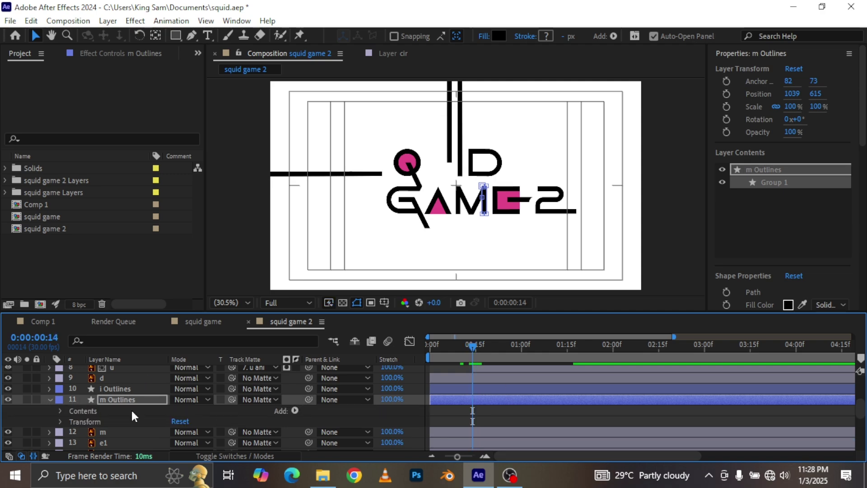
left_click(60, 411)
left_click(70, 421)
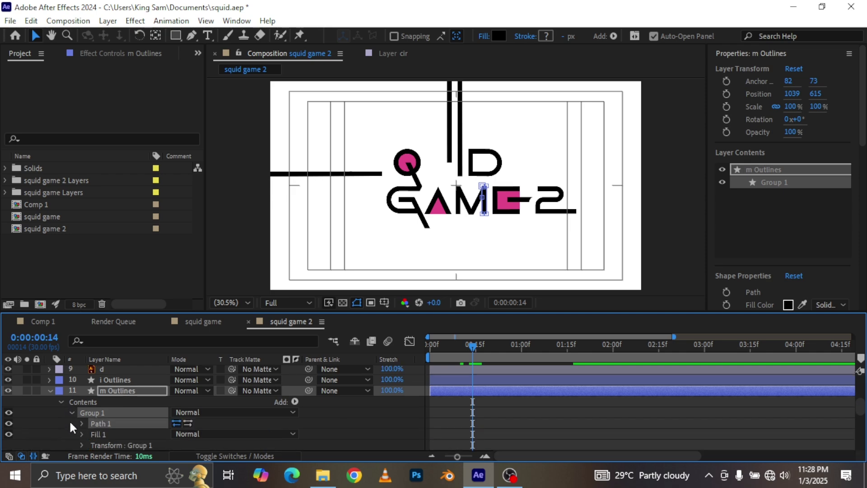
left_click(81, 423)
left_click(104, 433)
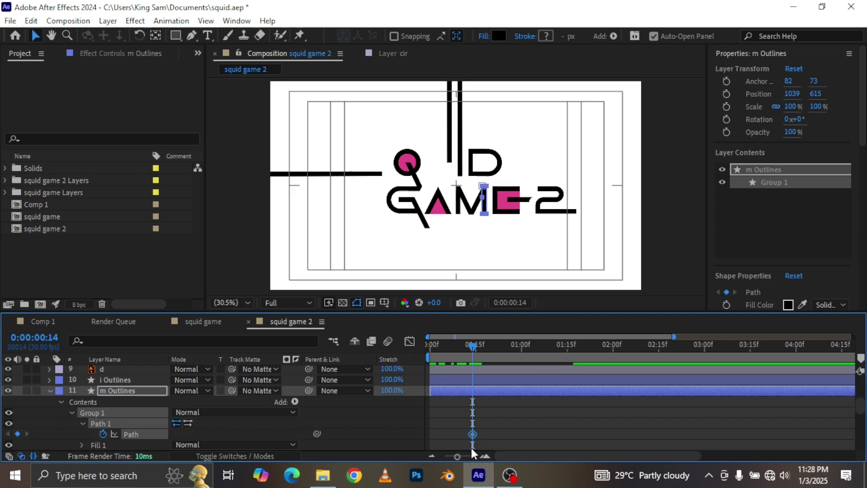
left_click_drag(472, 434, 574, 435)
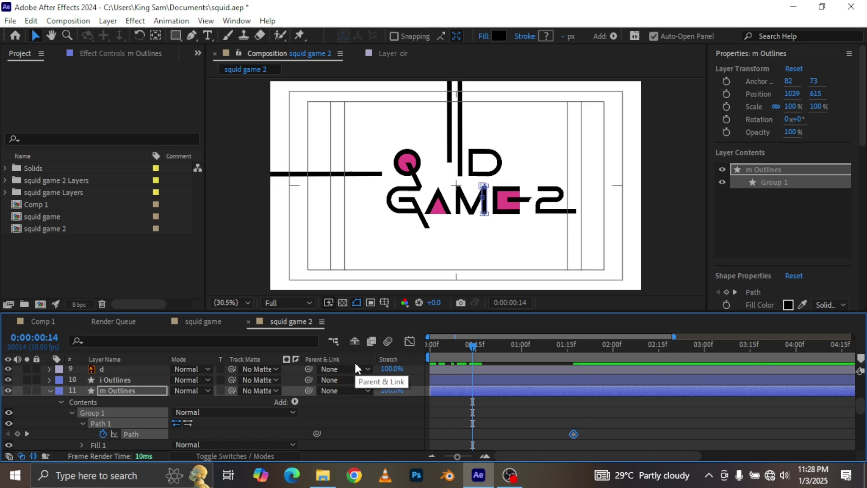
Stretch the M bar's lower end past the frame's lower edge at 0:00:00:14, and move its upper points below the frame at 0:00:00:00
left_click(487, 216)
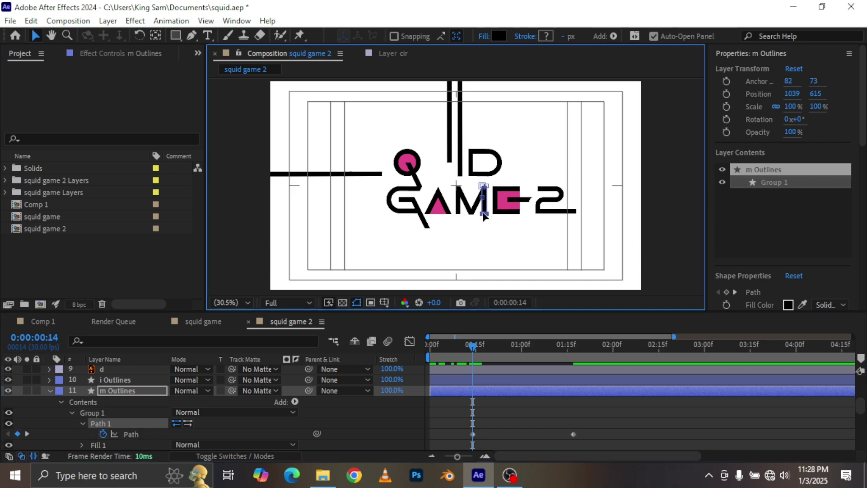
left_click_drag(484, 216, 483, 323)
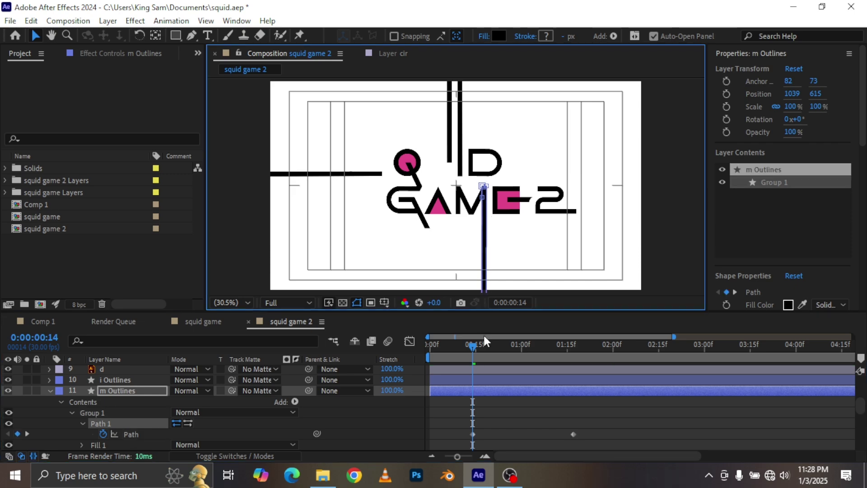
left_click_drag(474, 351, 416, 350)
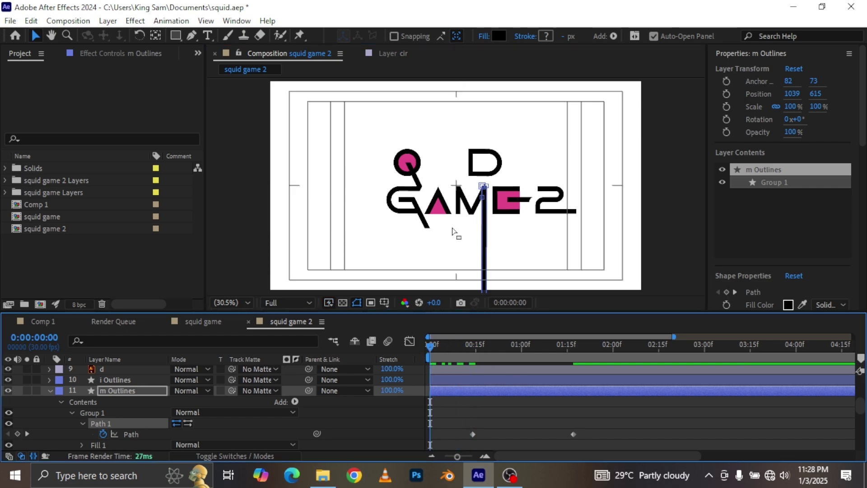
left_click(487, 189)
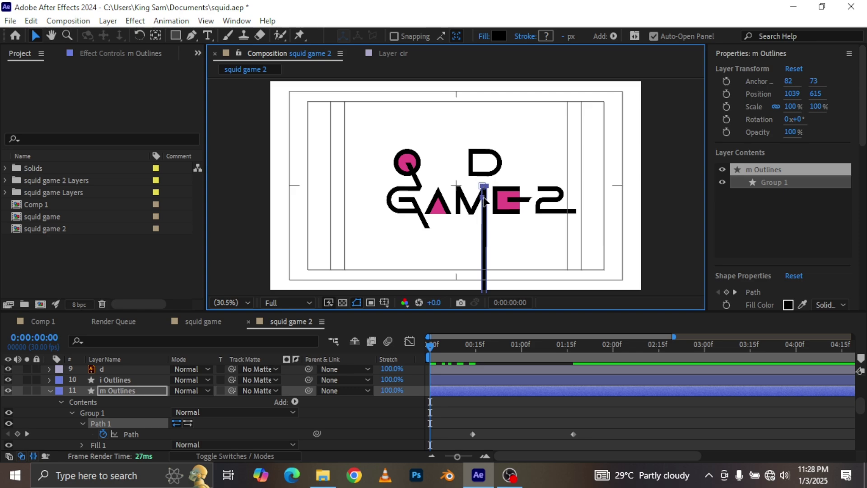
left_click_drag(482, 189, 488, 298)
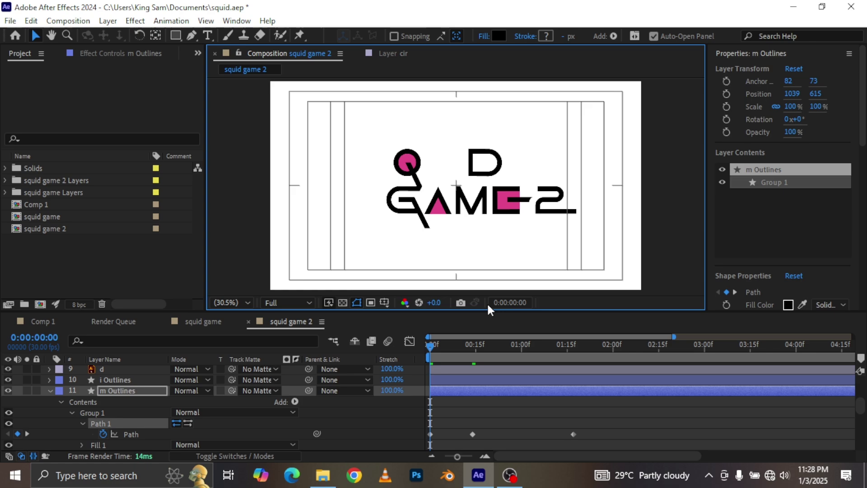
Easy ease the three m Outlines Path keyframes, raise the middle keyframe's speed in the speed graph, and preview the motion
left_click_drag(622, 419, 389, 454)
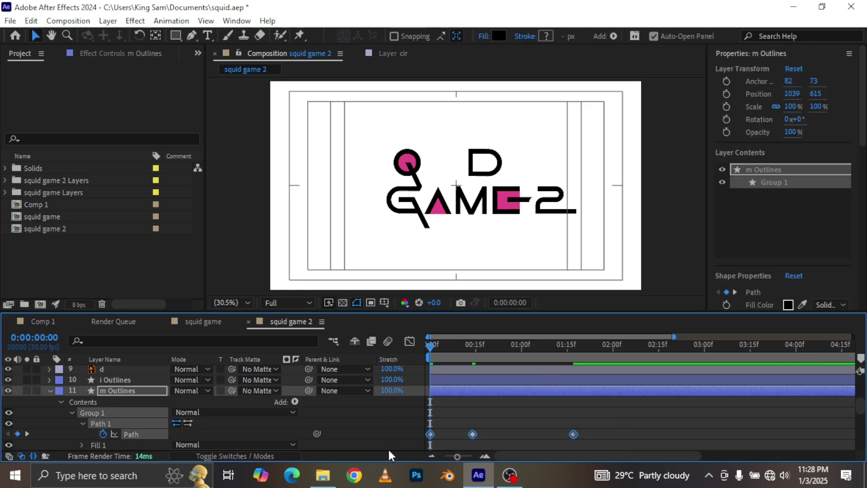
key("shift+F3")
left_click_drag(474, 426, 469, 383)
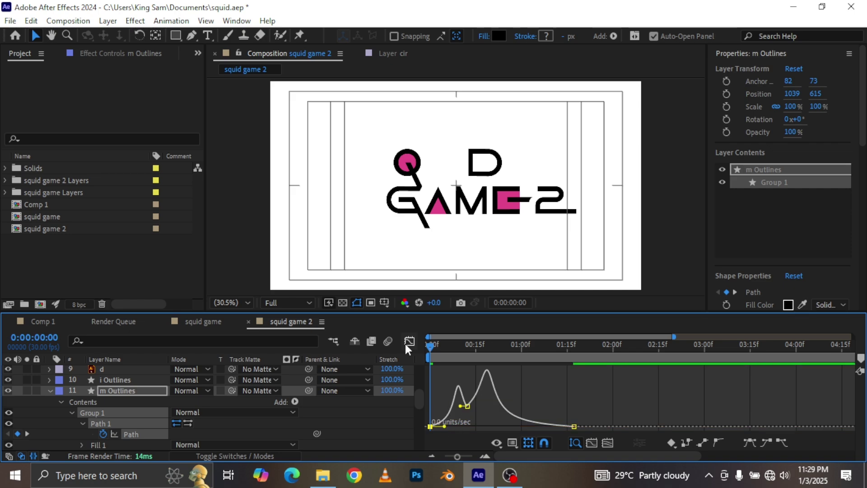
key("shift+F3")
key("space")
left_click(50, 392)
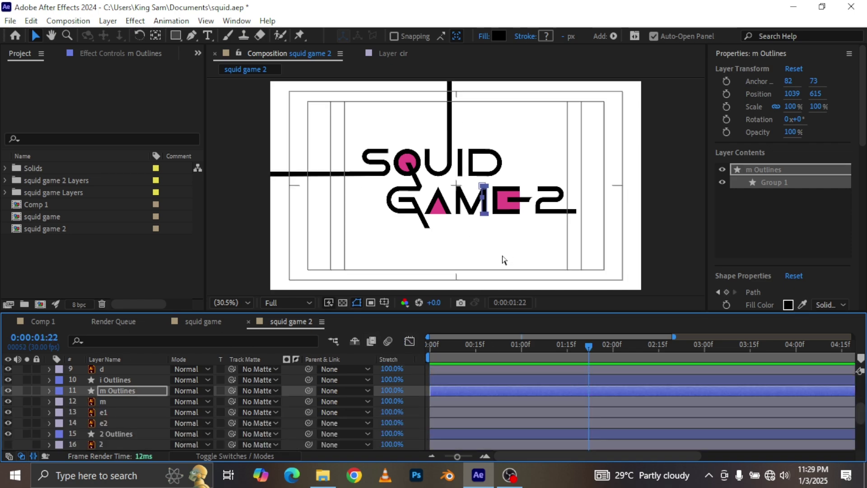
Draw an open yellow 40 px stroke path with the Pen tool from the M's right bar through its diagonals down the left stem
key("slash")
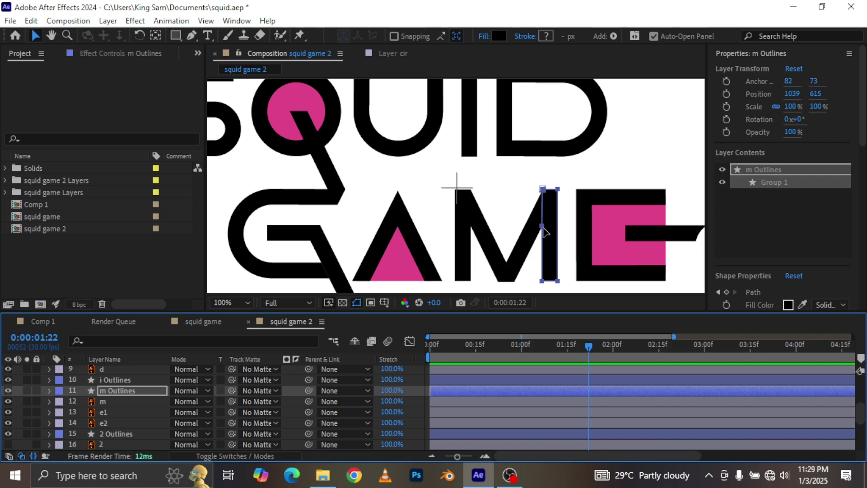
left_click(13, 400)
left_click(192, 34)
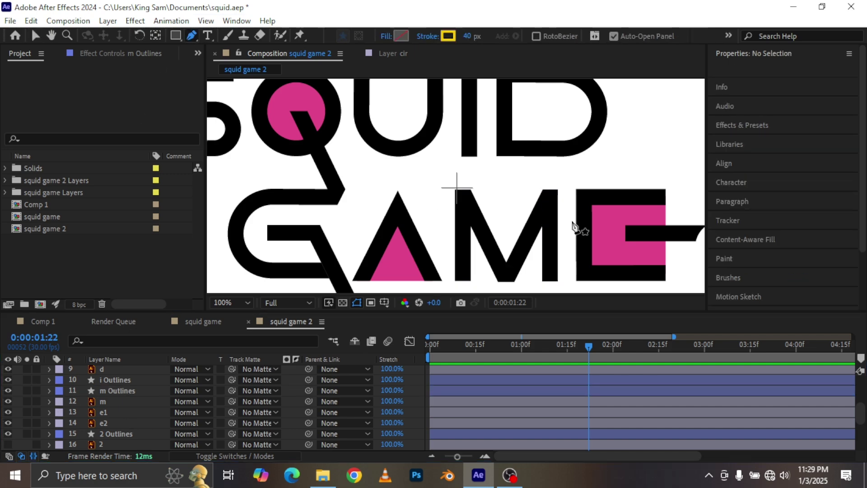
left_click(549, 233)
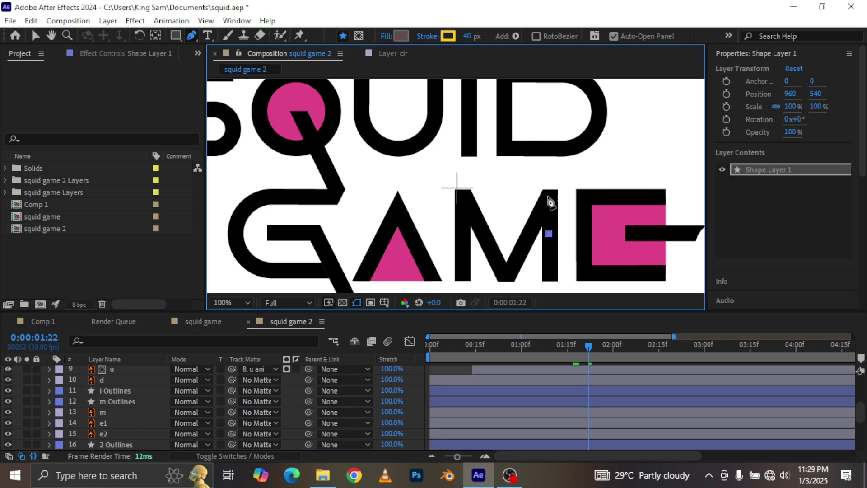
left_click(548, 196)
left_click(508, 277)
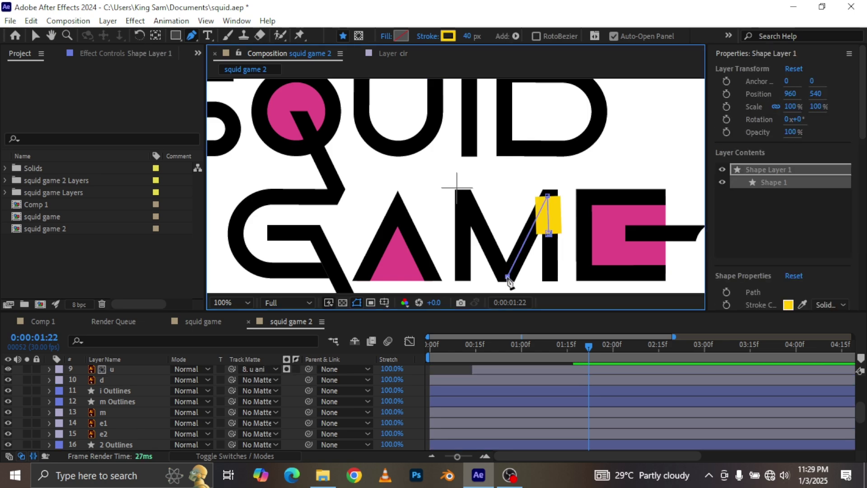
left_click(461, 196)
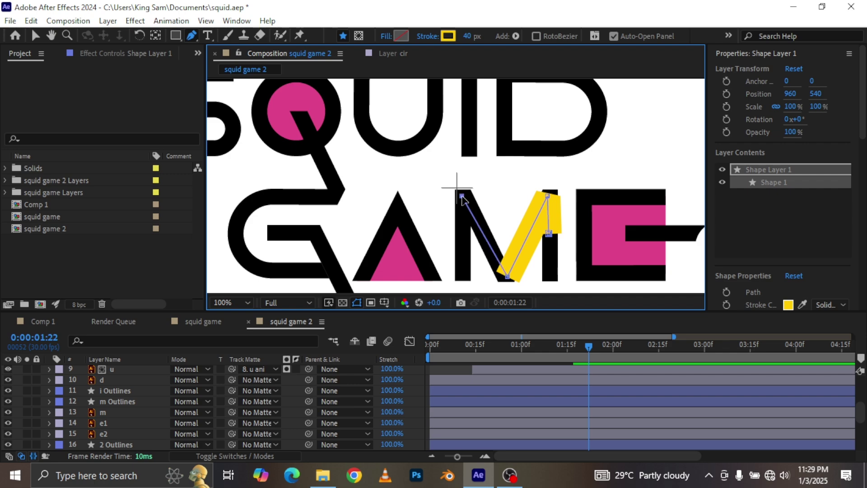
left_click(462, 283)
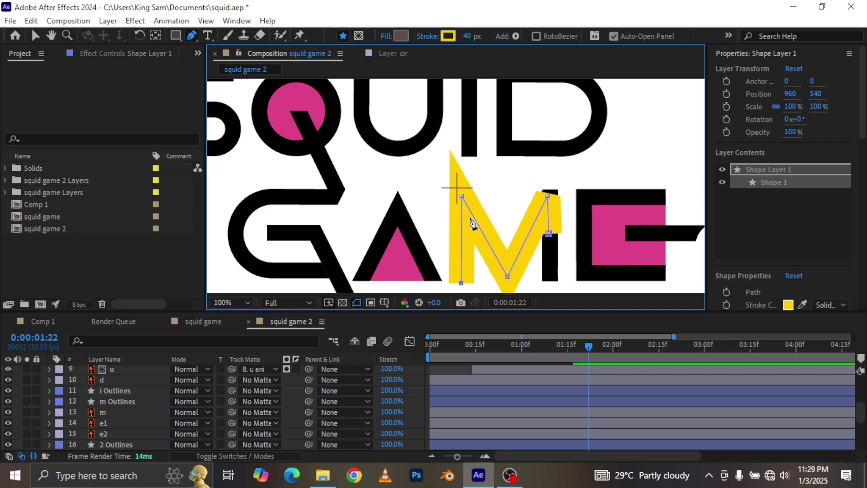
Add path points near the M stroke's two upper corners and move them level with the corner points to square off the joins
left_click(540, 211)
left_click_drag(465, 204, 469, 197)
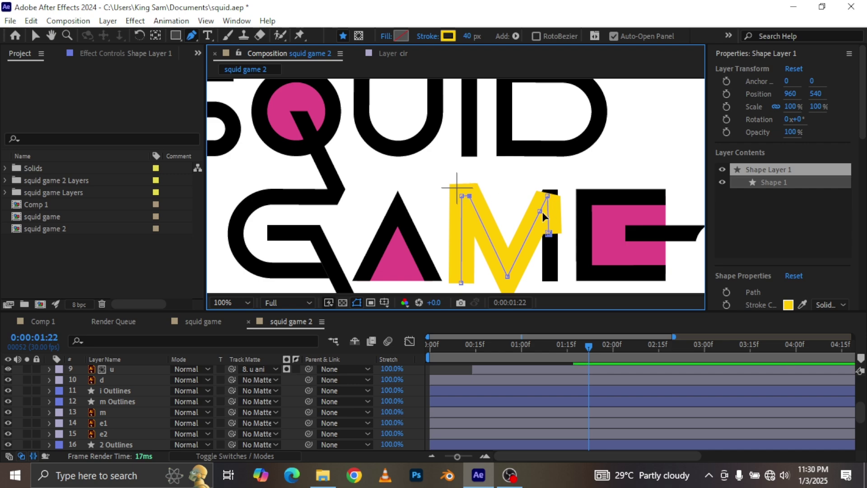
left_click_drag(539, 211, 541, 197)
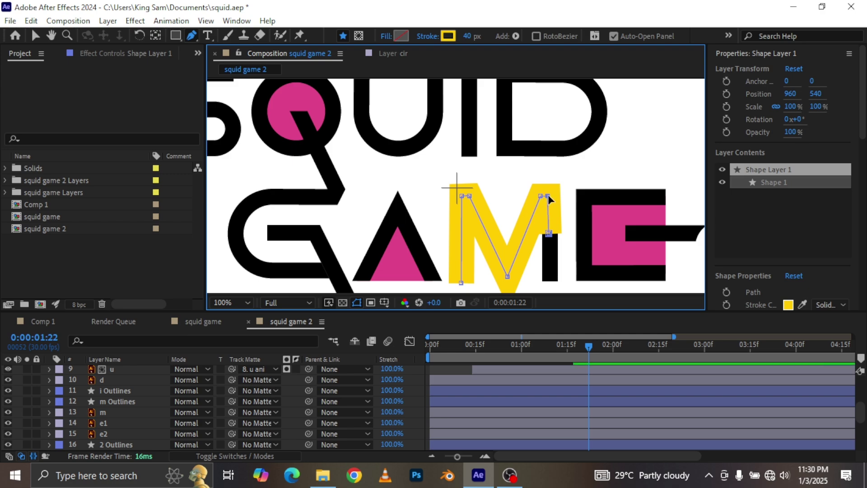
left_click_drag(550, 199, 548, 199)
Rename the new M stroke shape layer as m ani
scroll(121, 383, "up", 3)
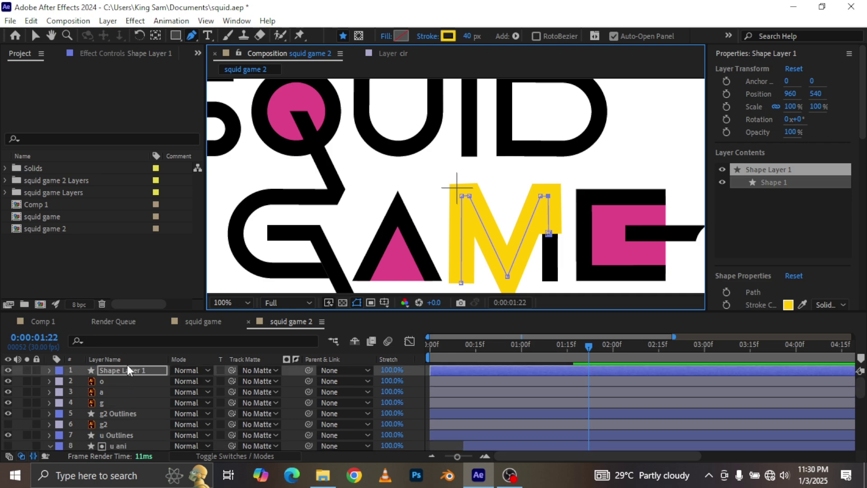
left_click(124, 370)
right_click(124, 370)
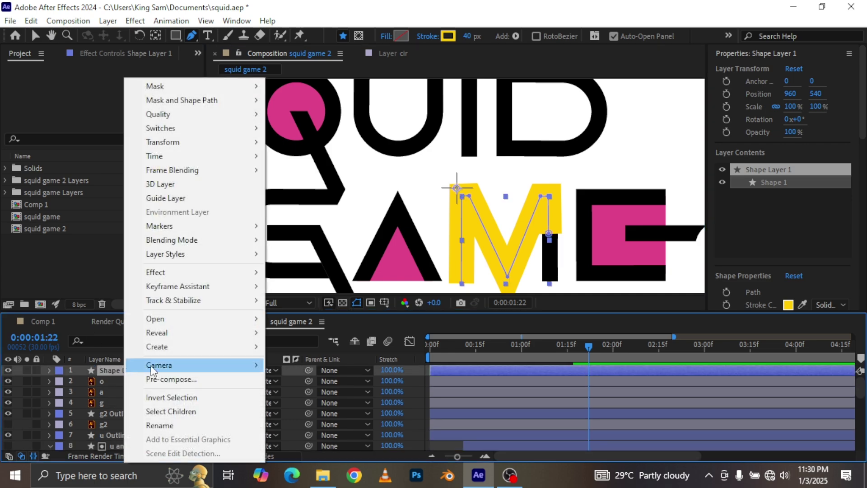
left_click(183, 422)
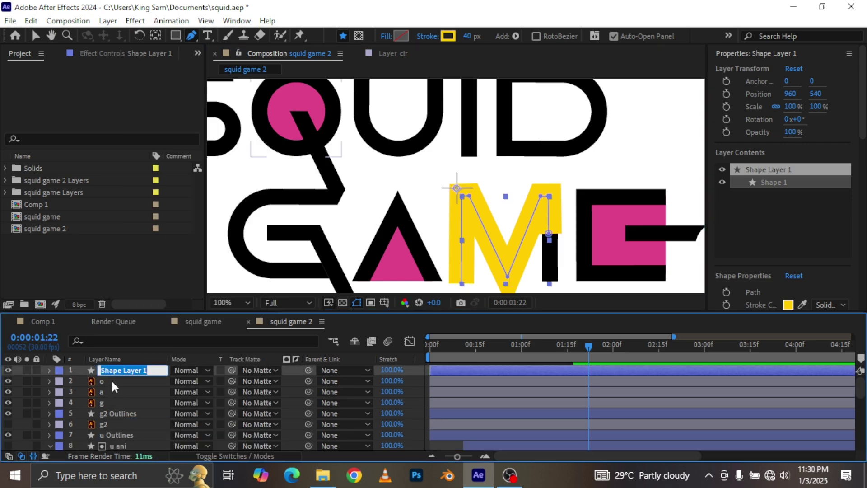
type("m")
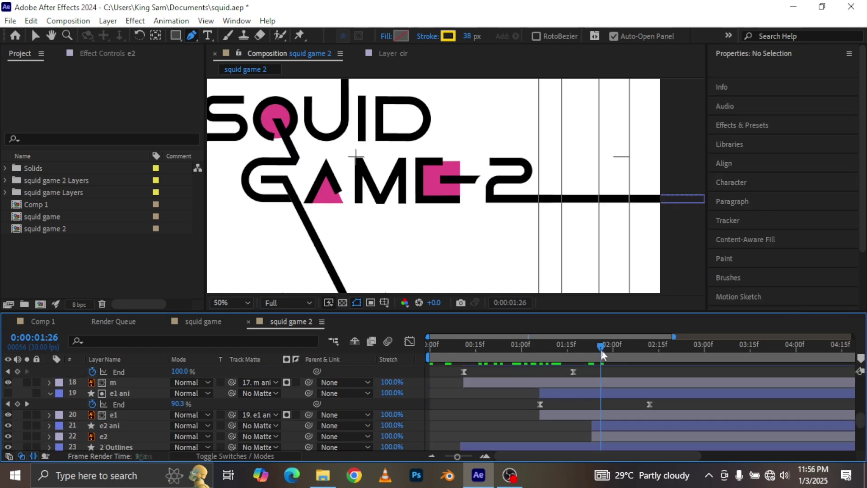
Preview the logo animation from 0:00:00:00 and scrub to 0:00:00:22 to examine the letters drawing on
left_click_drag(600, 346, 430, 348)
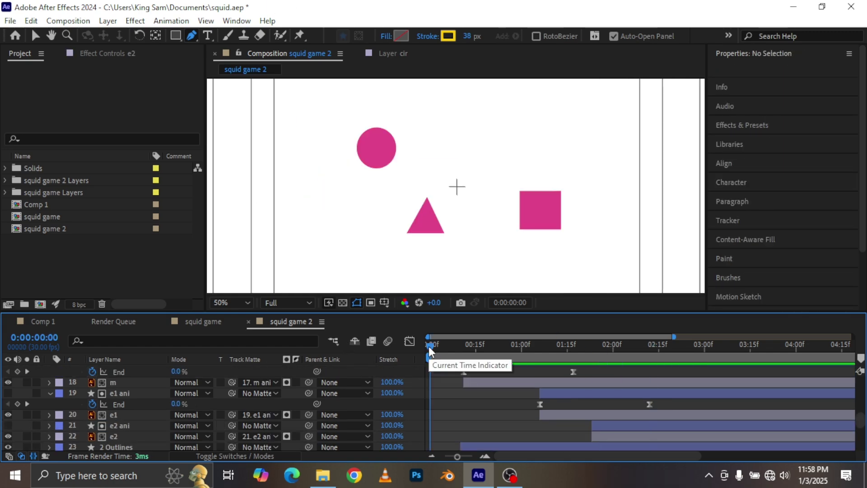
key("space")
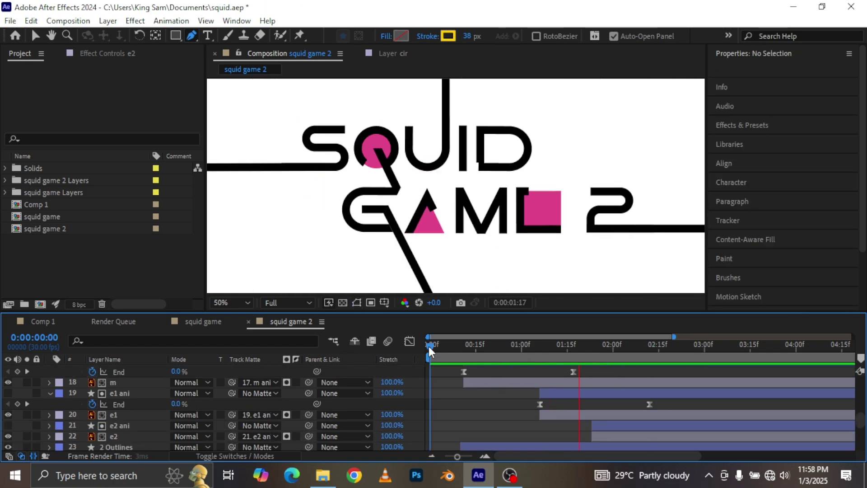
key("space")
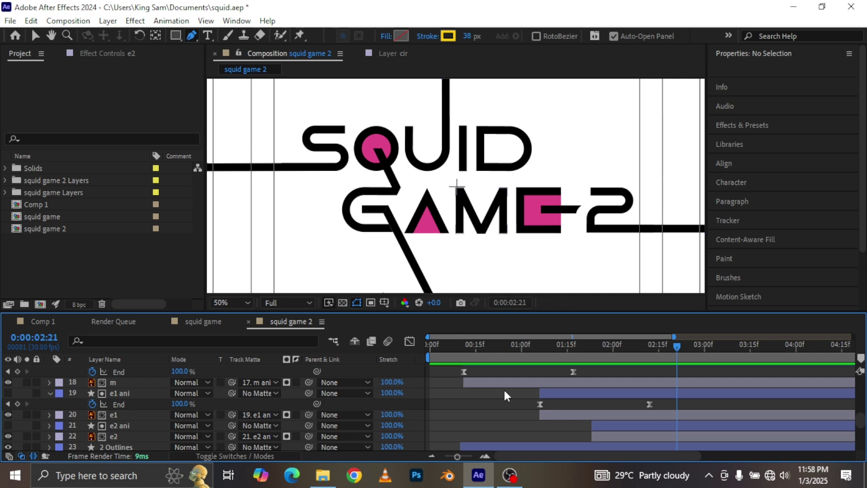
left_click_drag(454, 347, 498, 351)
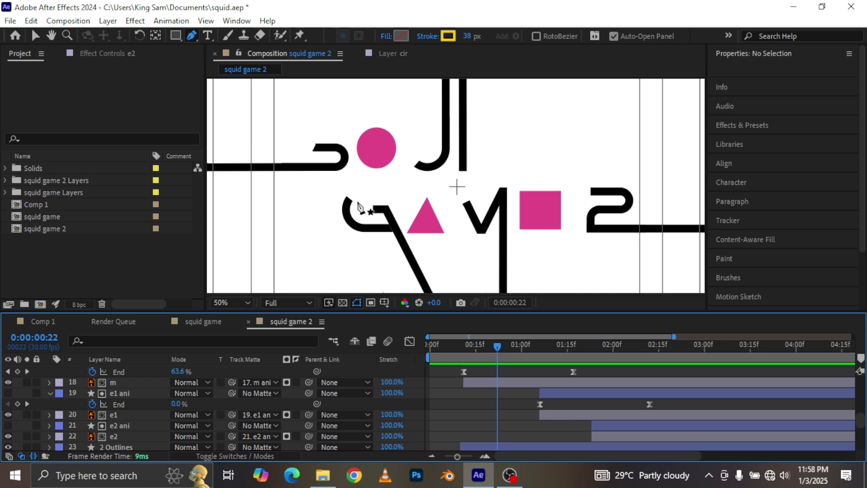
Scrub the logo animation from 0:00:00:22 to 0:00:02:11 and return to the start to examine how the letters draw on
mouse_move(496, 351)
left_mouse_down()
mouse_move(477, 350)
mouse_move(495, 349)
left_mouse_up()
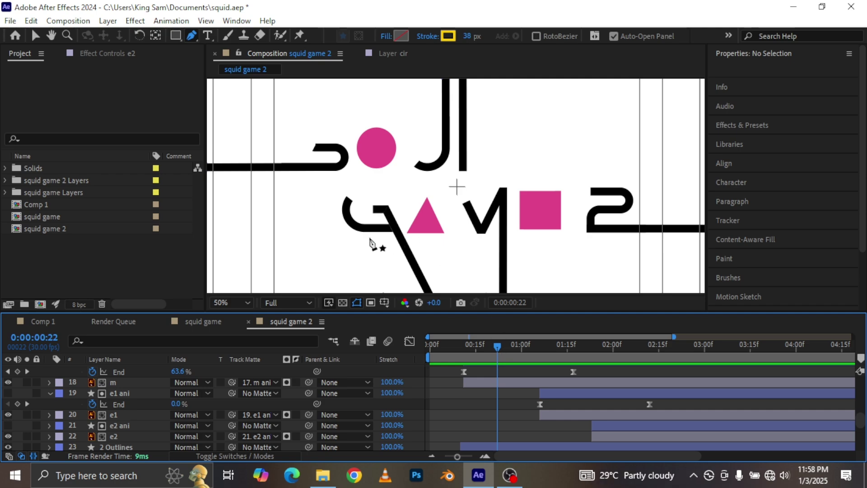
left_click_drag(498, 352, 533, 345)
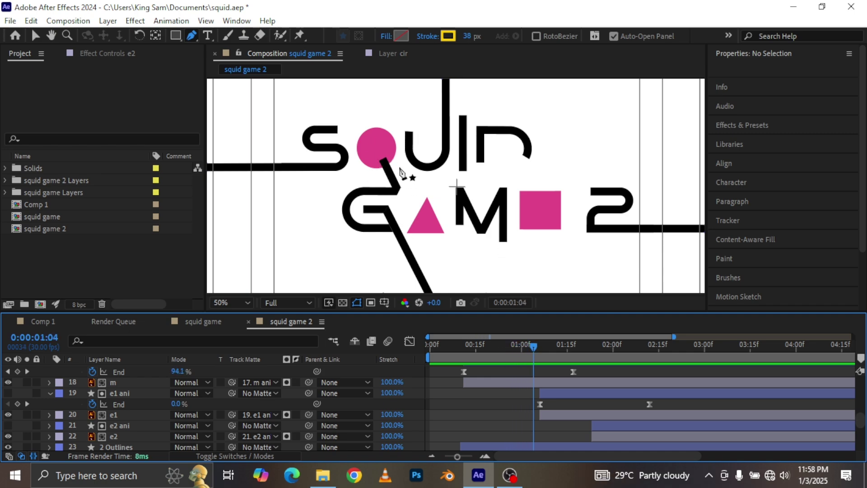
left_click_drag(533, 348, 592, 345)
left_click_drag(614, 350, 648, 354)
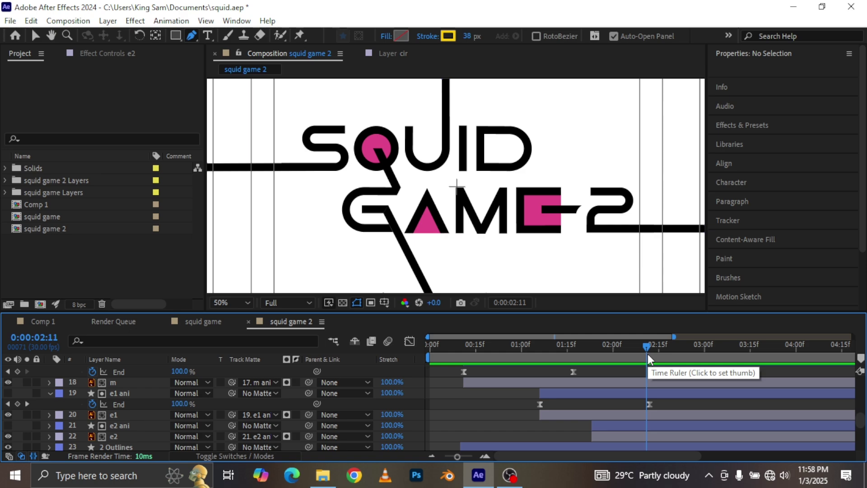
left_click_drag(648, 354, 371, 342)
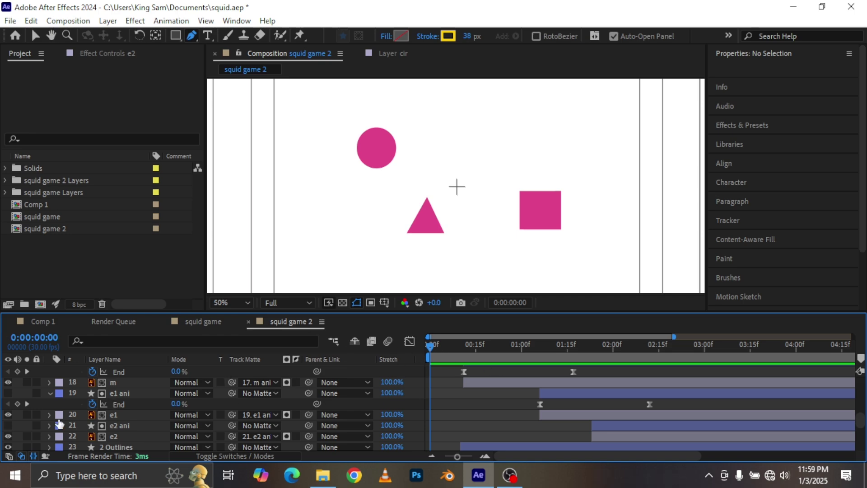
Set Position keyframes at 0:00:01:10 on the tri, squ and cir layers in their current places
scroll(59, 423, "down", 5)
left_click(111, 433)
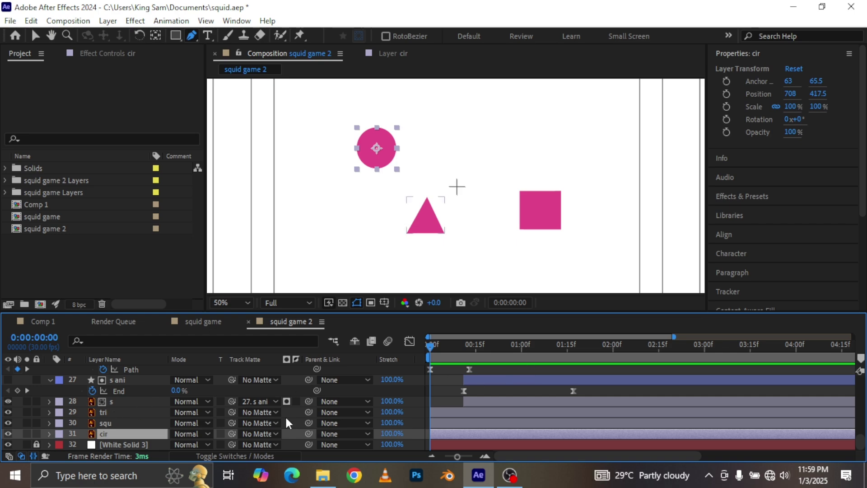
left_click(114, 408, "shift")
mouse_move(521, 346)
left_mouse_down()
mouse_move(575, 346)
mouse_move(552, 348)
left_mouse_up()
key("p")
left_click(100, 412)
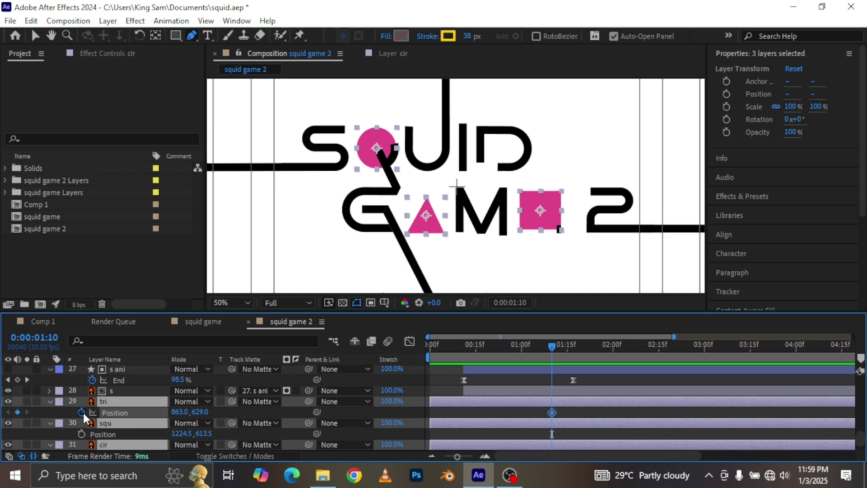
left_click(102, 434, "shift")
left_click(81, 434)
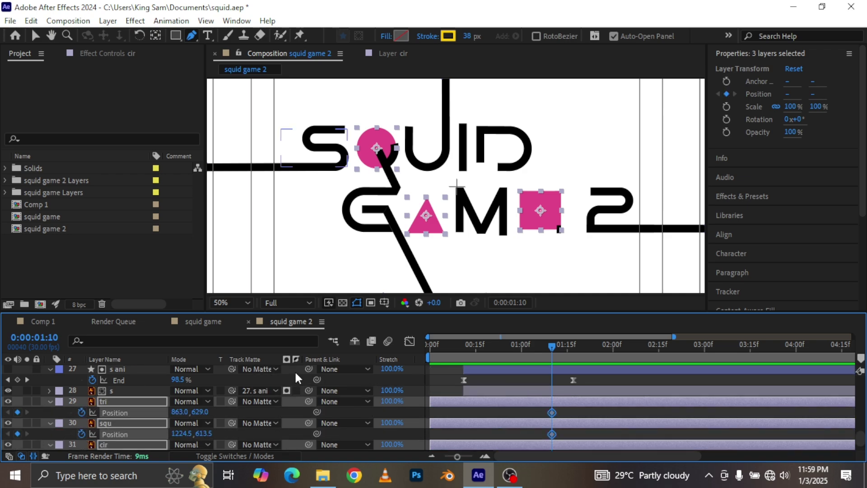
At 0:00:00:00, set the square's Position to 1167.5, 625.5 and the triangle's to 1017, 629
left_click_drag(552, 346, 418, 356)
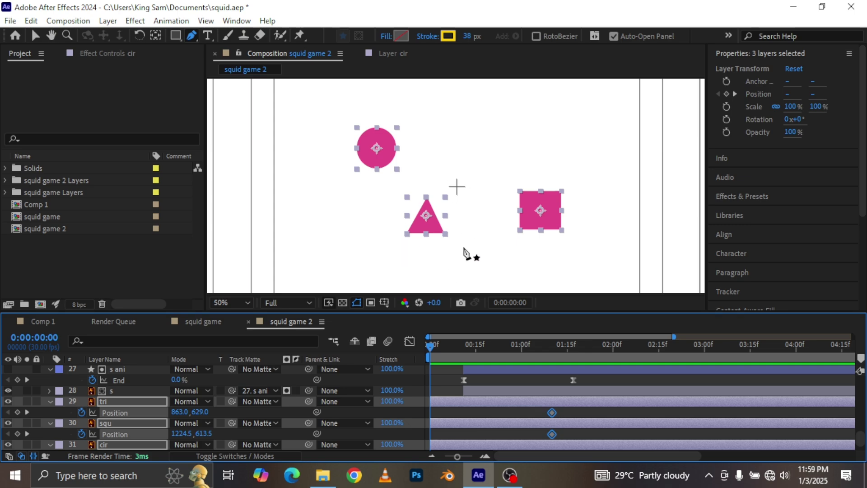
key("ctrl+shift+a")
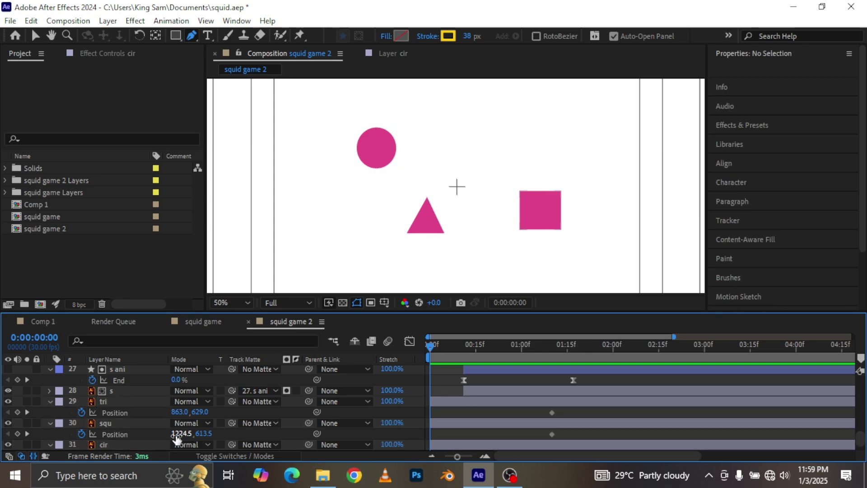
left_click_drag(178, 435, 140, 436)
left_click_drag(190, 412, 277, 410)
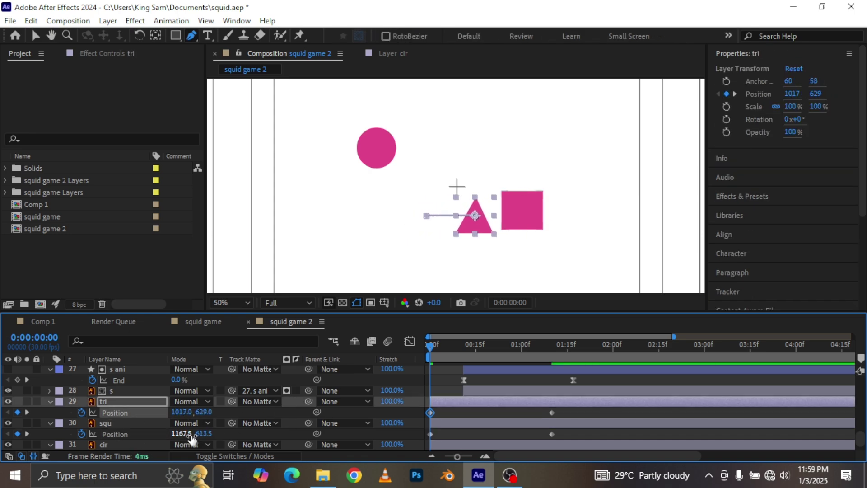
left_click_drag(206, 434, 217, 431)
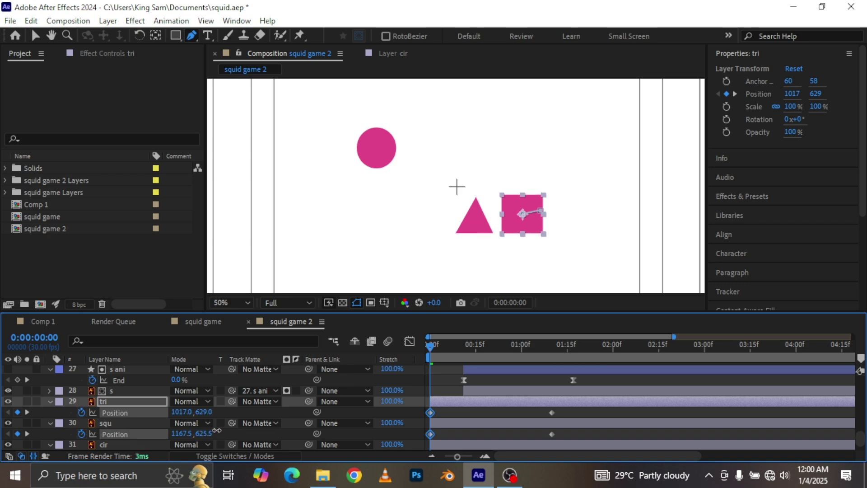
left_click(109, 423)
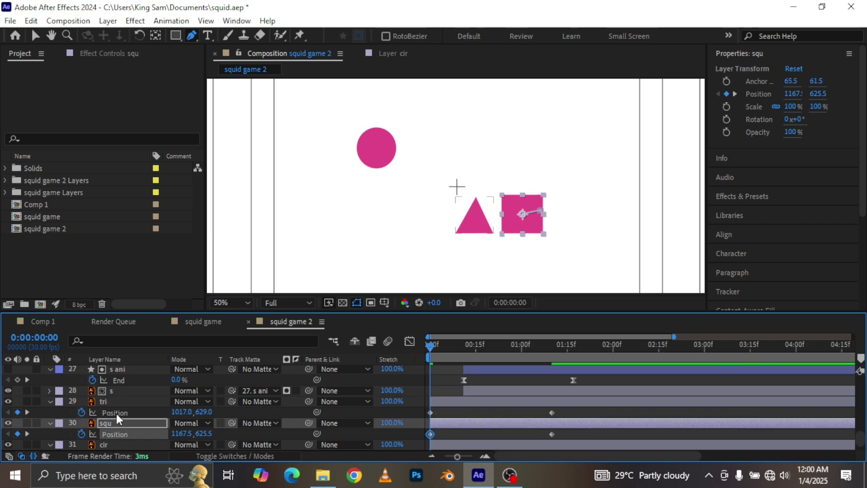
At 0:00:00:00, line up the circle at Position 890, 624.5 and the triangle at 1024, 629, and preview the motion
scroll(118, 419, "down", 2)
left_click_drag(177, 433, 250, 409)
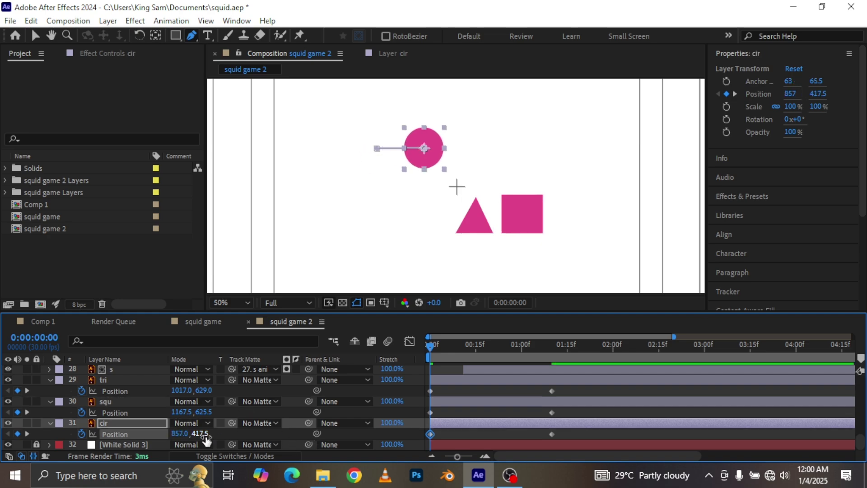
left_click_drag(200, 433, 359, 408)
left_click_drag(180, 433, 206, 434)
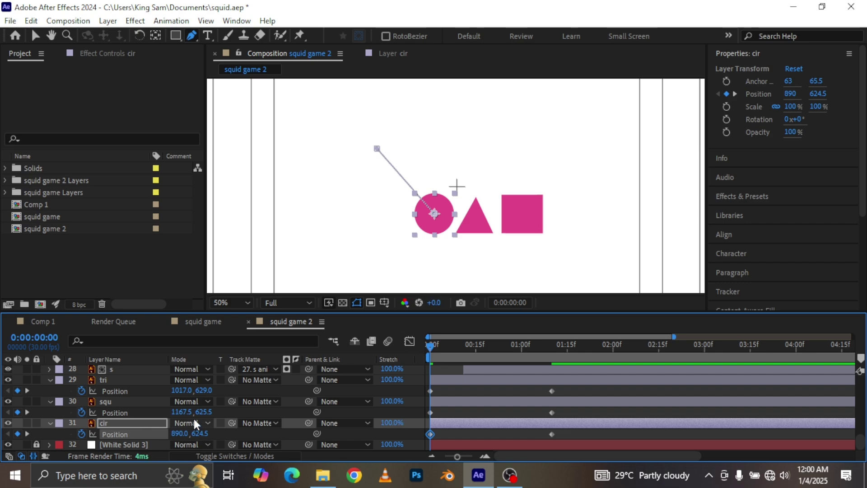
left_click_drag(180, 390, 185, 391)
key("space")
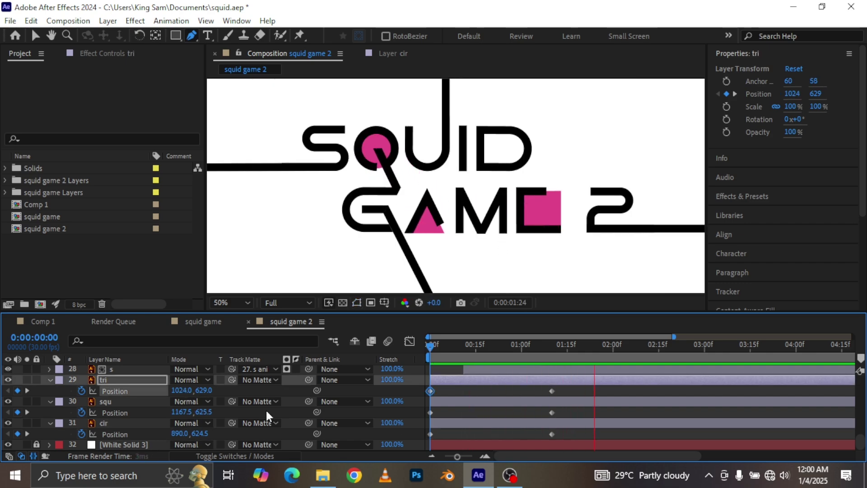
key("space")
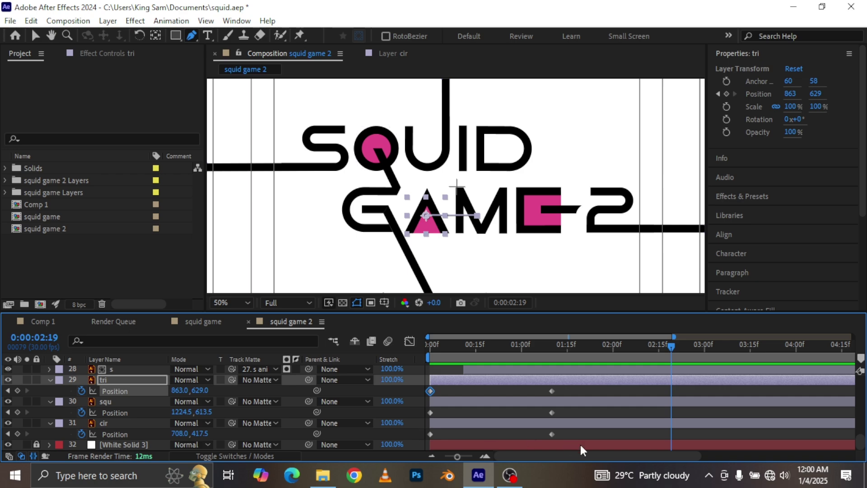
Apply Easy Ease to the three shapes' Position keyframes, lengthen the ease into their final keyframes in the speed graph, and preview
left_click_drag(583, 434, 423, 390)
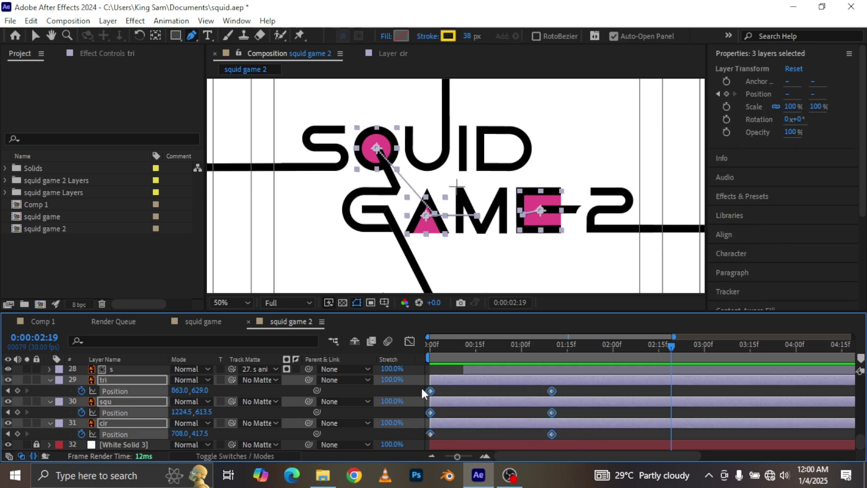
key("F9")
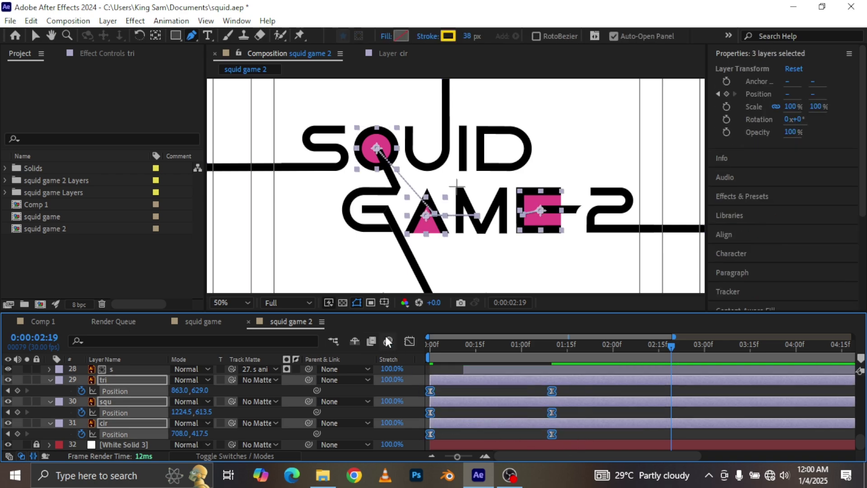
left_click(409, 341)
left_click_drag(587, 368, 507, 422)
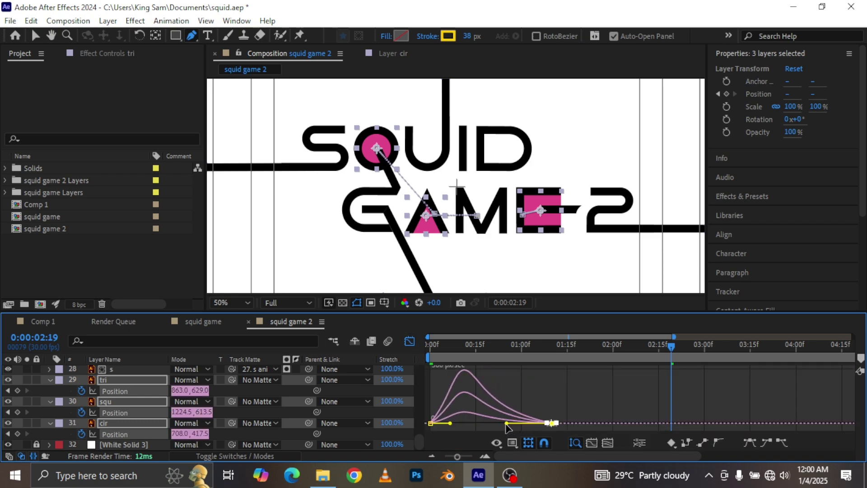
left_click(409, 341)
left_click_drag(483, 341, 395, 339)
key("space")
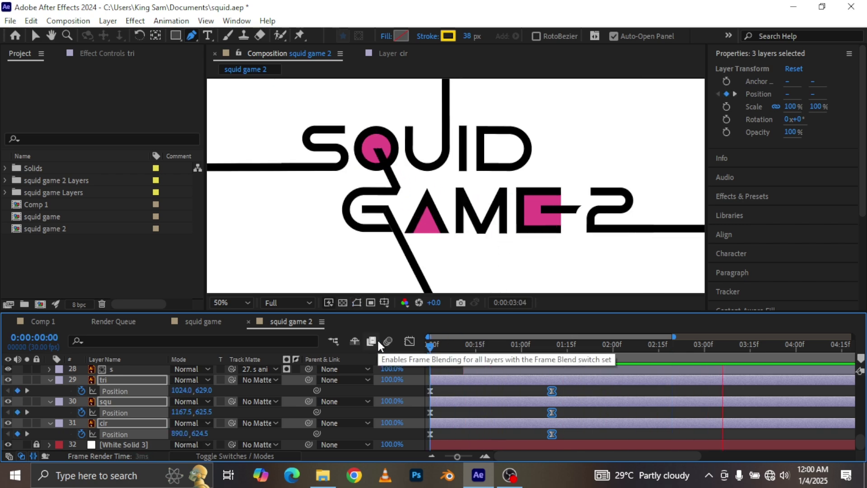
Add a null object to the squid game 2 composition and make it a 3D layer
left_click(53, 389)
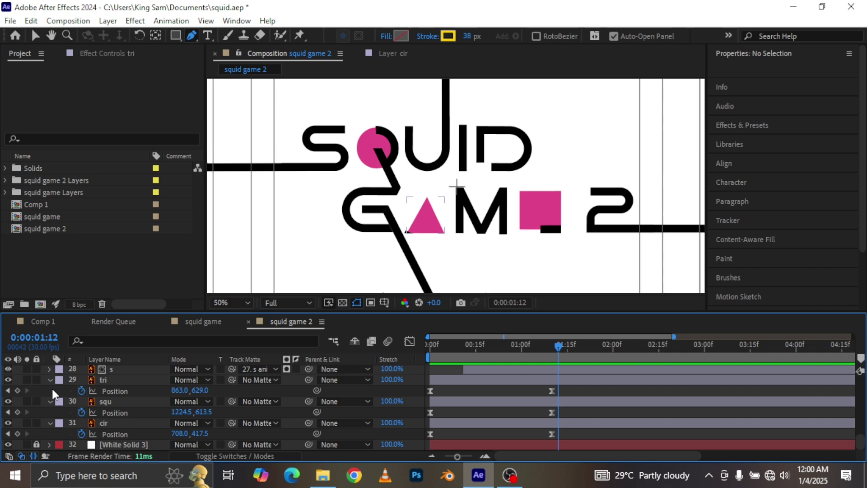
right_click(51, 386)
mouse_move(121, 234)
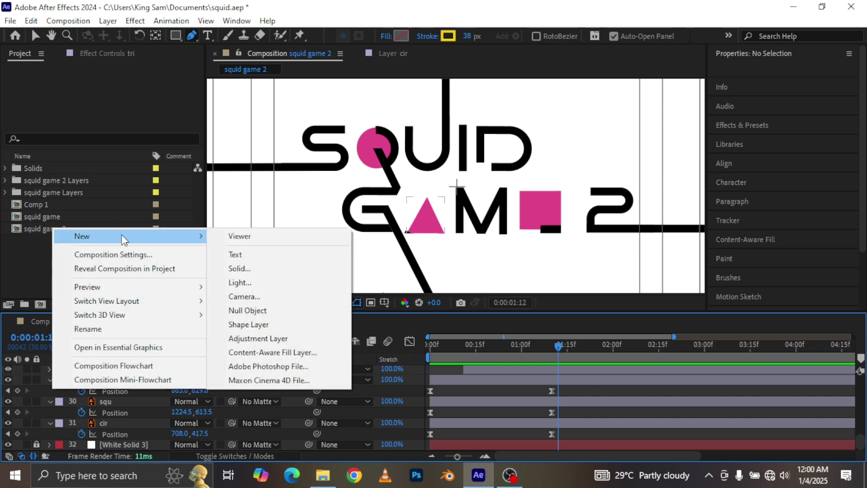
left_click(266, 310)
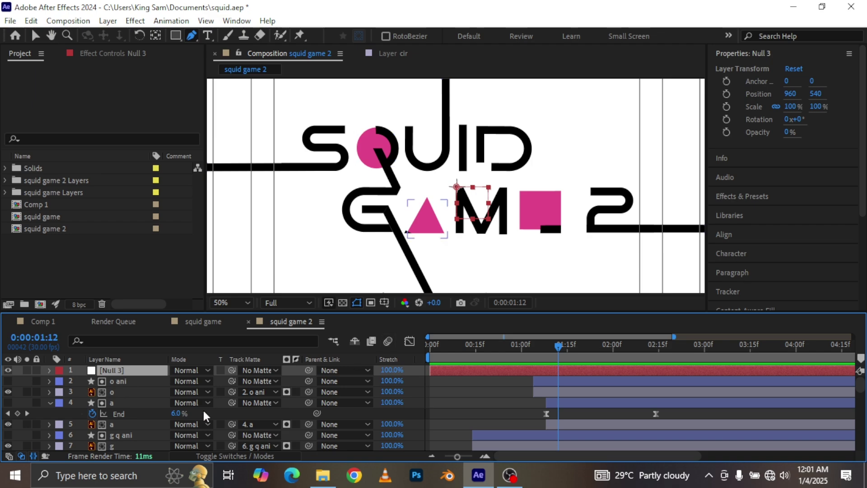
key("F4")
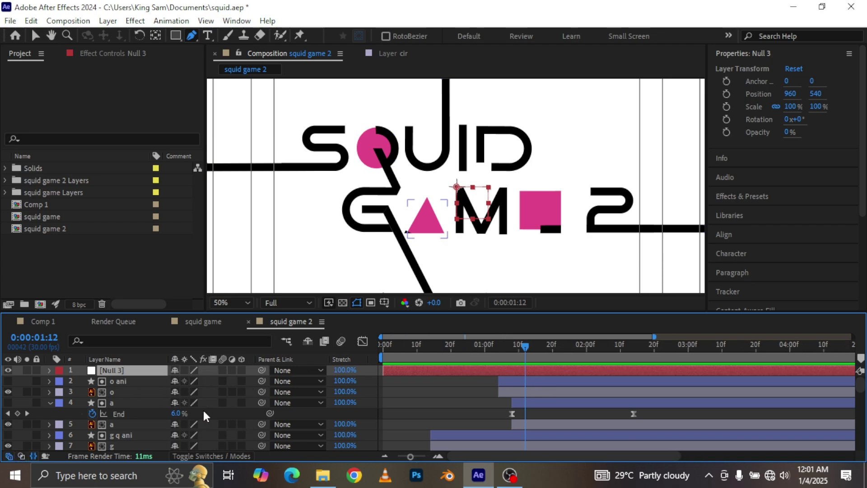
left_click(240, 370)
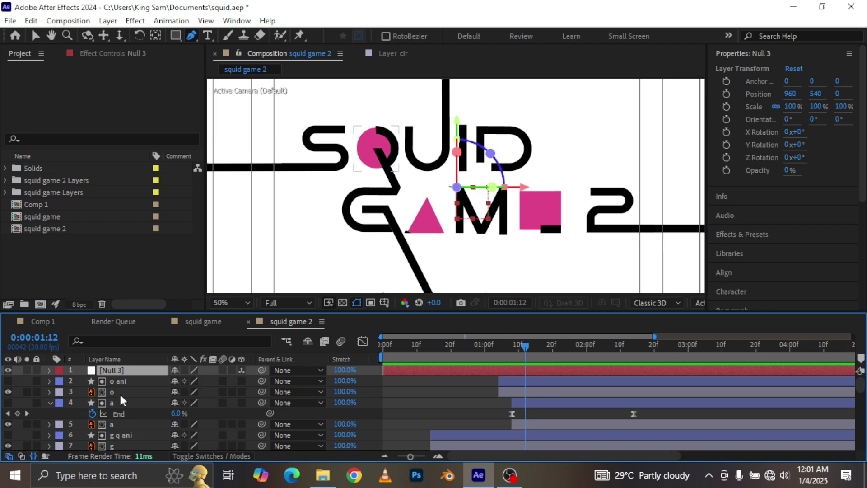
Make all layers from o ani to cir 3D and parent them to the new null, leaving out the white solid
left_click(120, 378)
scroll(120, 381, "down", 1)
scroll(121, 380, "down", 10)
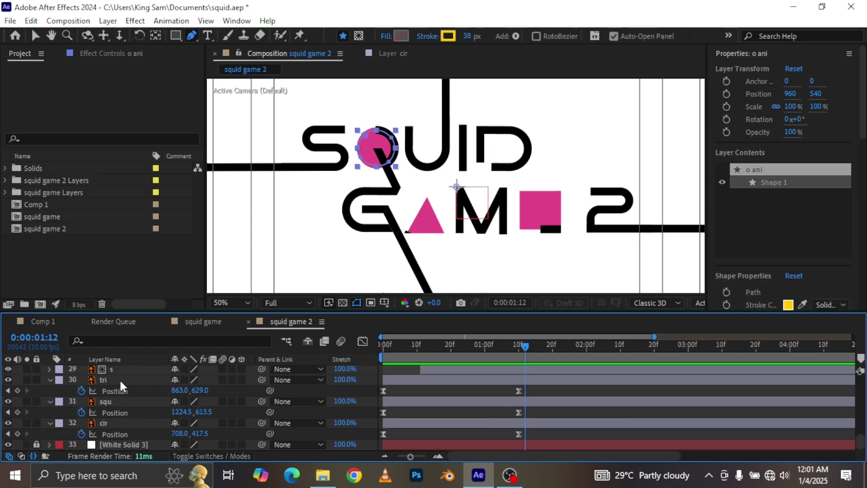
left_click(117, 424)
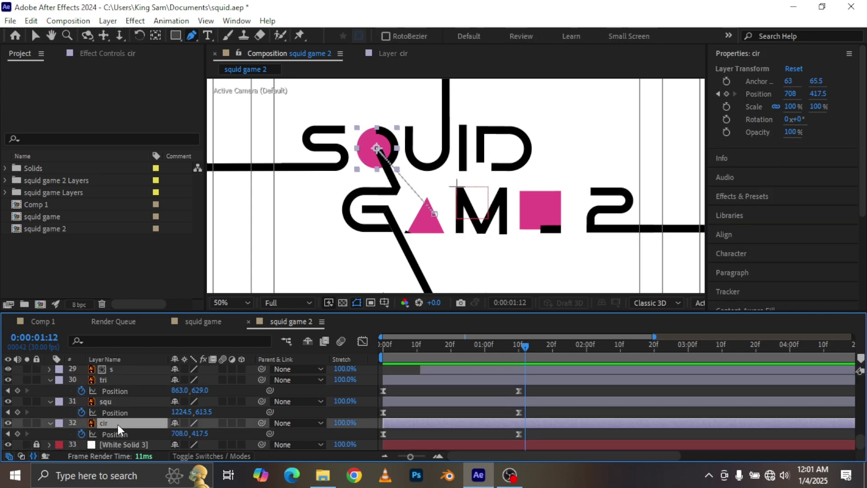
scroll(123, 400, "up", 10)
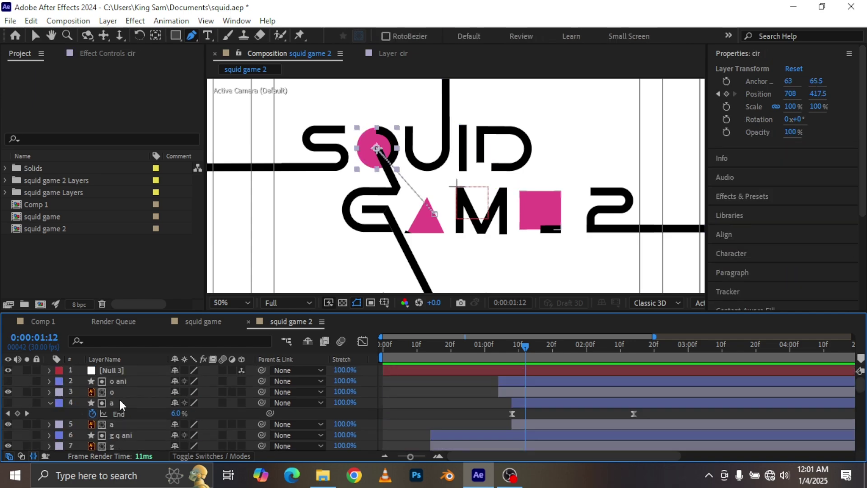
left_click(116, 381, "shift")
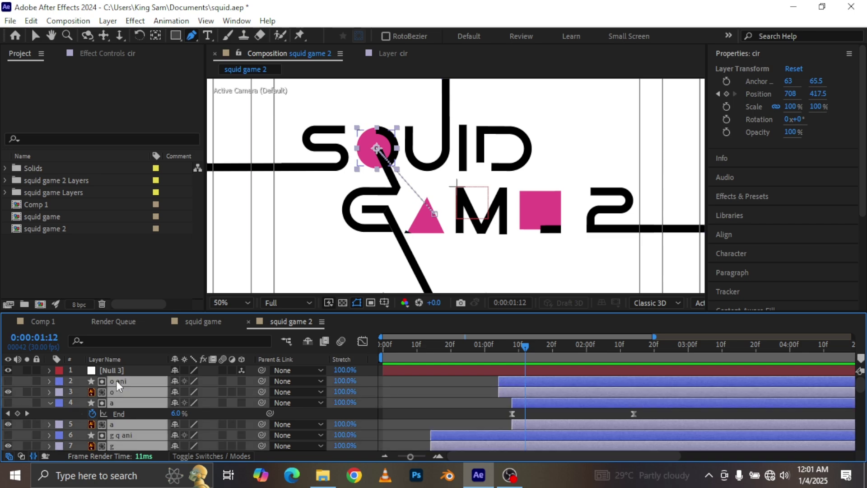
left_click(241, 380)
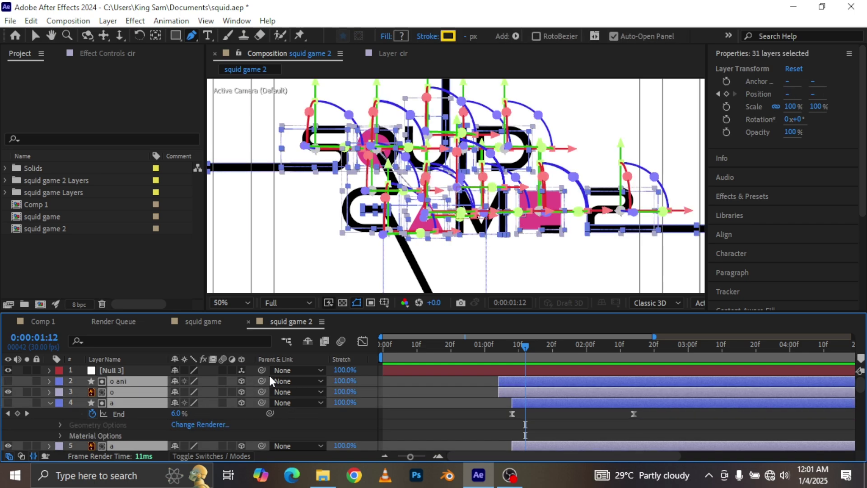
left_click_drag(261, 381, 115, 370)
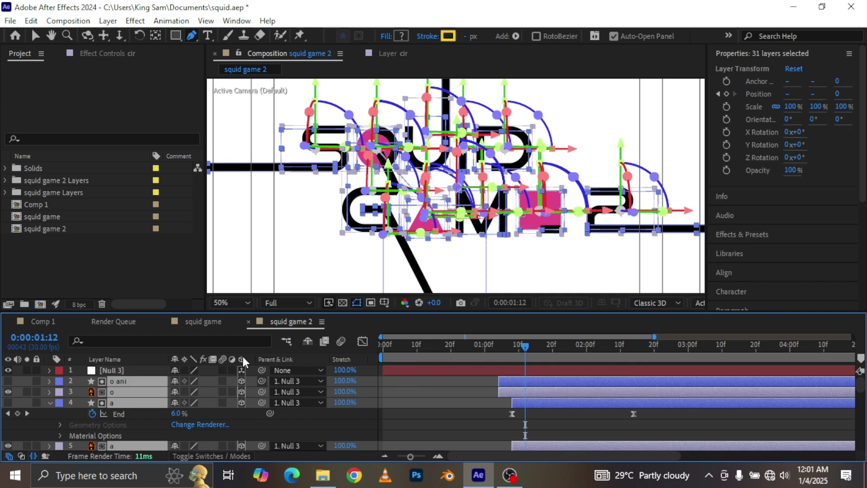
Fit the composition in the viewer and reveal the null's Position and rotation properties in the timeline
left_click(238, 306)
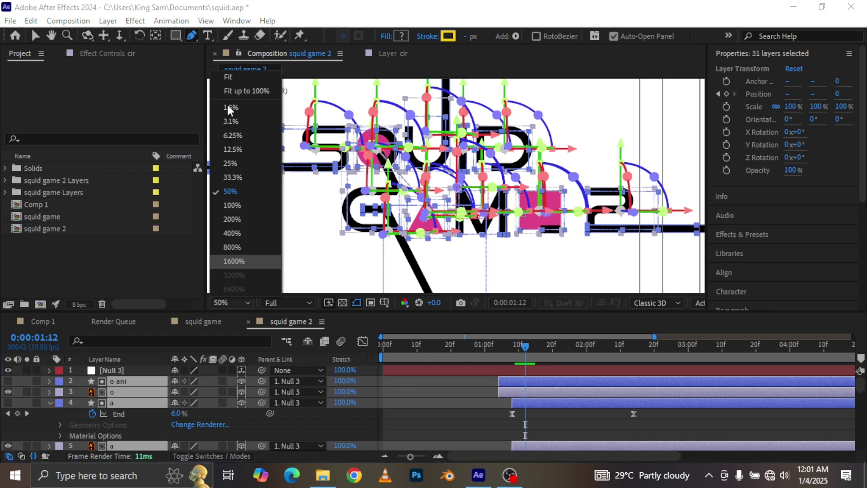
left_click(228, 77)
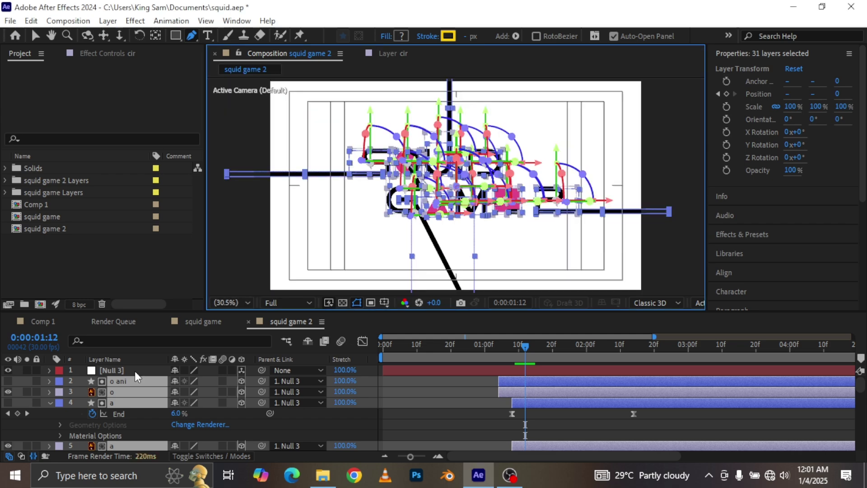
left_click(135, 371)
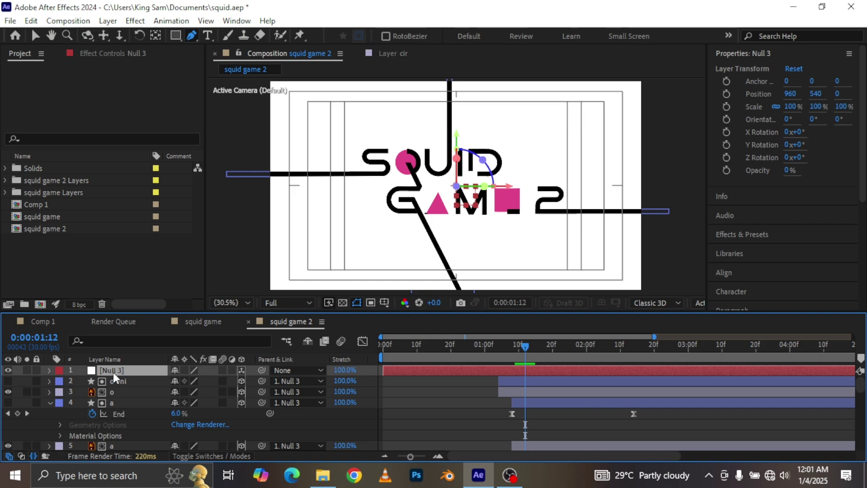
key("p")
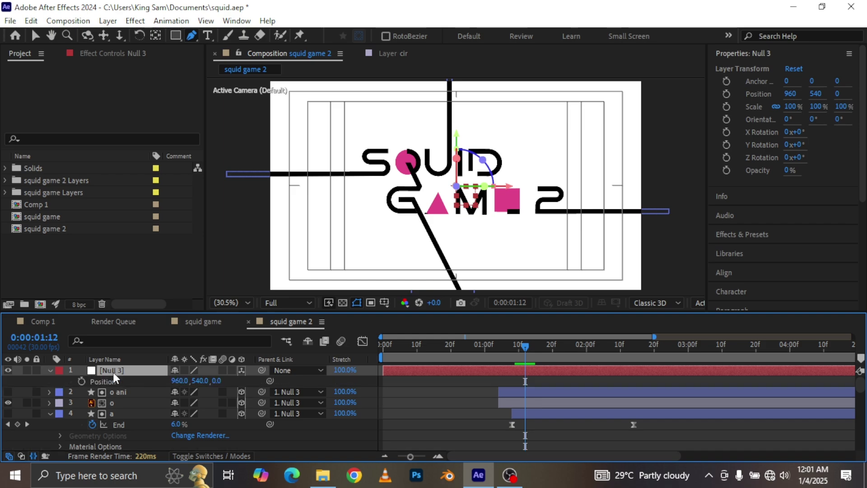
key("shift+r")
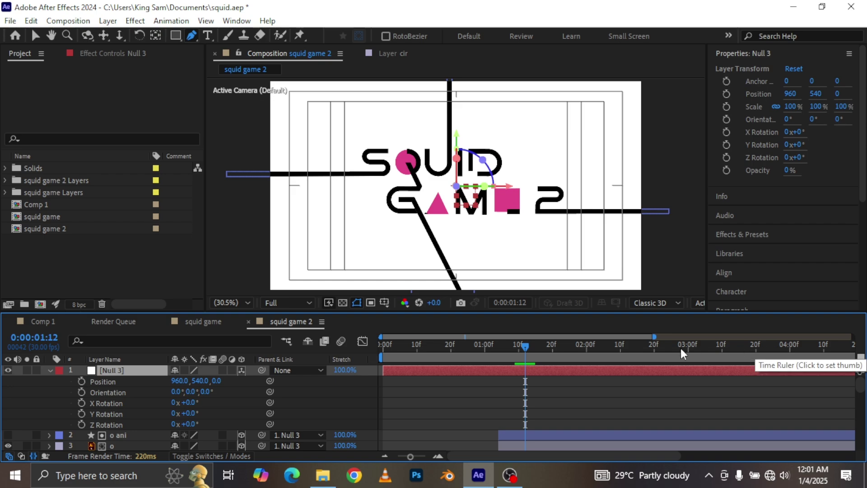
Add Position and X Rotation keyframes to the null at 0:00:02:20
left_click(568, 346)
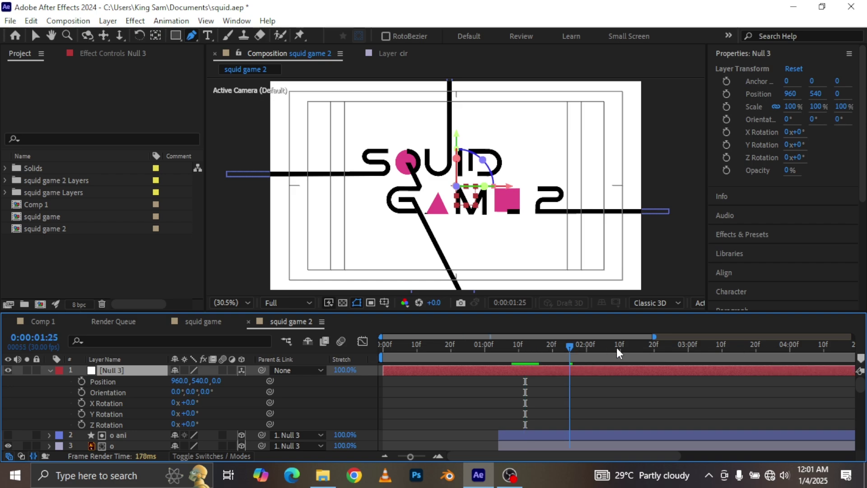
left_click(618, 347)
left_click(631, 347)
mouse_move(629, 346)
left_mouse_down()
mouse_move(610, 348)
mouse_move(637, 348)
left_mouse_up()
left_click(653, 359)
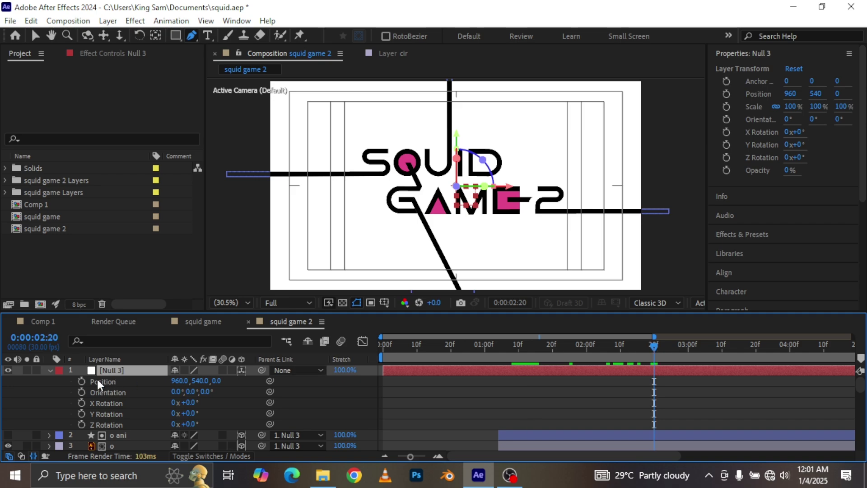
left_click(82, 381)
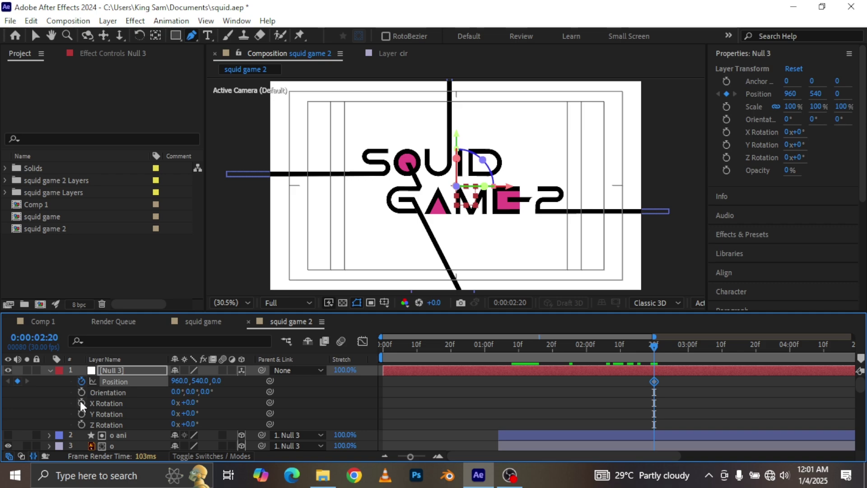
left_click(82, 402)
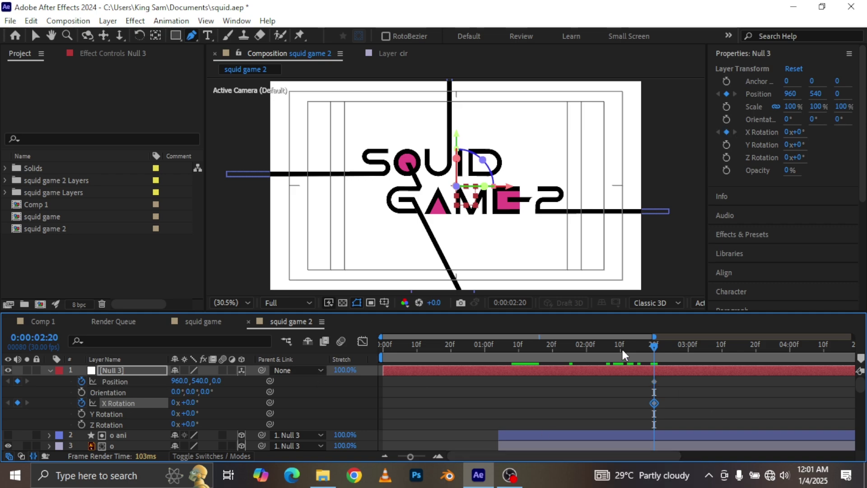
At 0:00:00:00, set the null's Position to 889, 484, -1271 and X Rotation to -52°, and apply Easy Ease to all its keyframes
left_click_drag(598, 343, 381, 360)
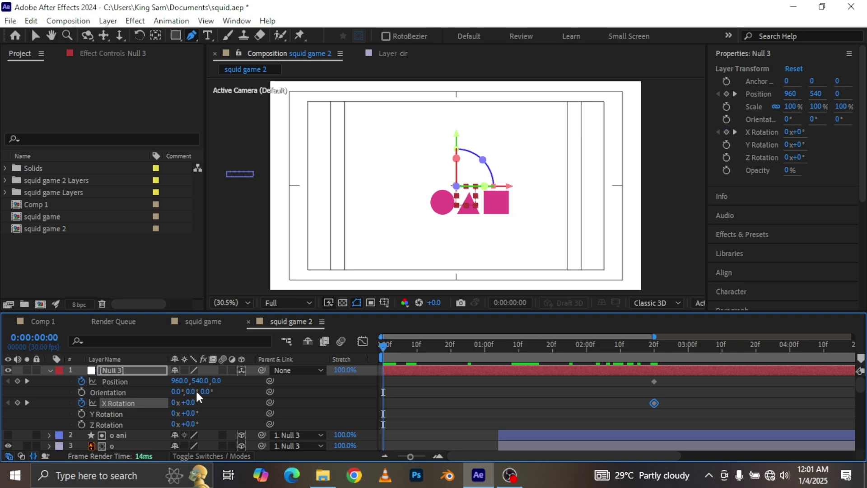
left_click_drag(221, 380, 170, 465)
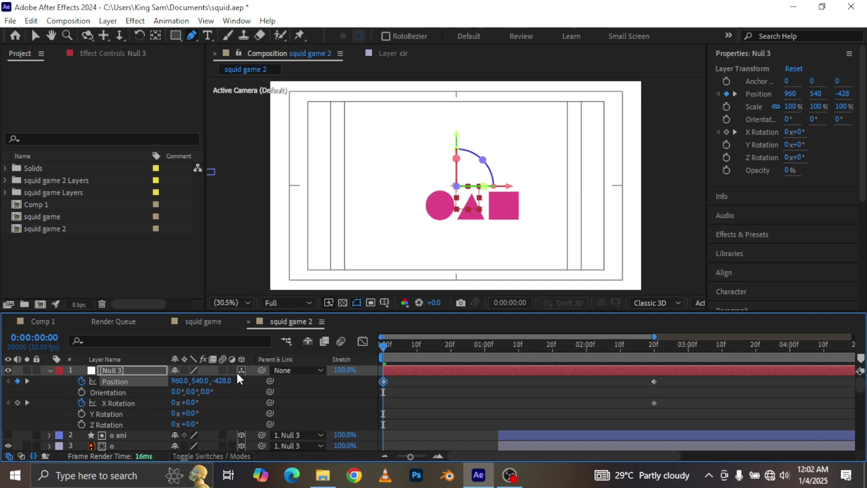
left_click_drag(228, 381, 7, 447)
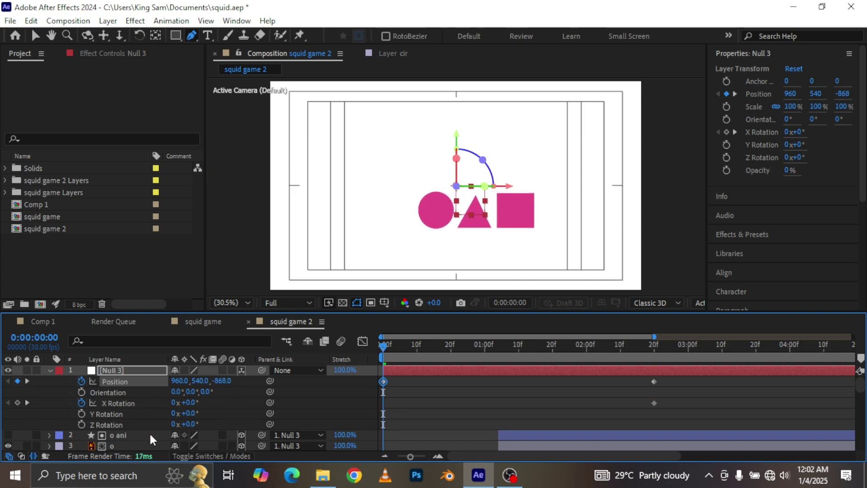
left_click_drag(193, 408, 165, 397)
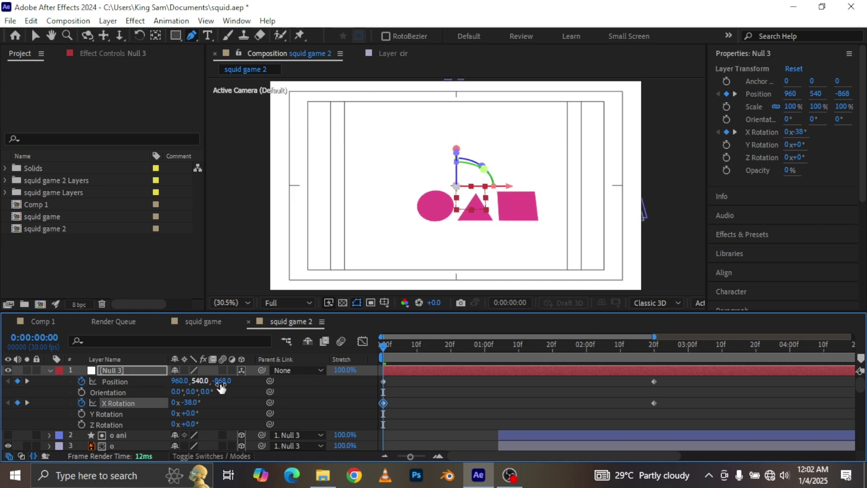
left_click_drag(226, 381, 206, 381)
left_click_drag(717, 425, 372, 371)
key("F9")
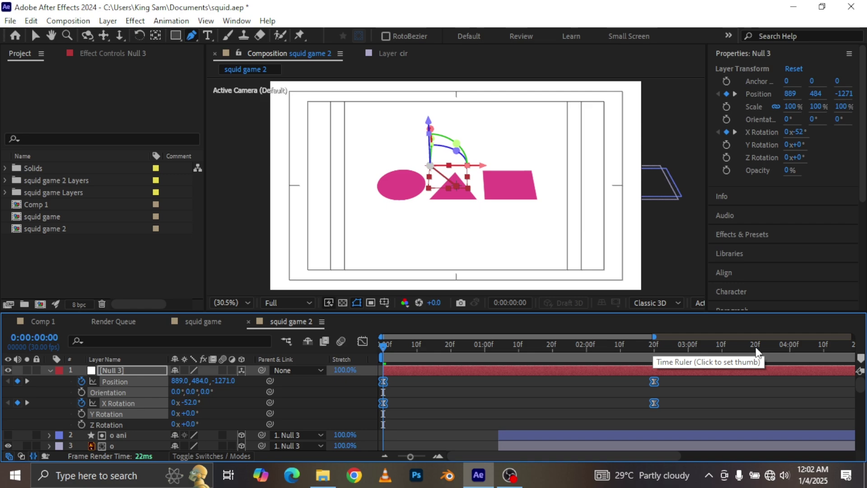
At 0:00:04:00, set the null's Z position to 328, and end the work area at that time
left_click(791, 344)
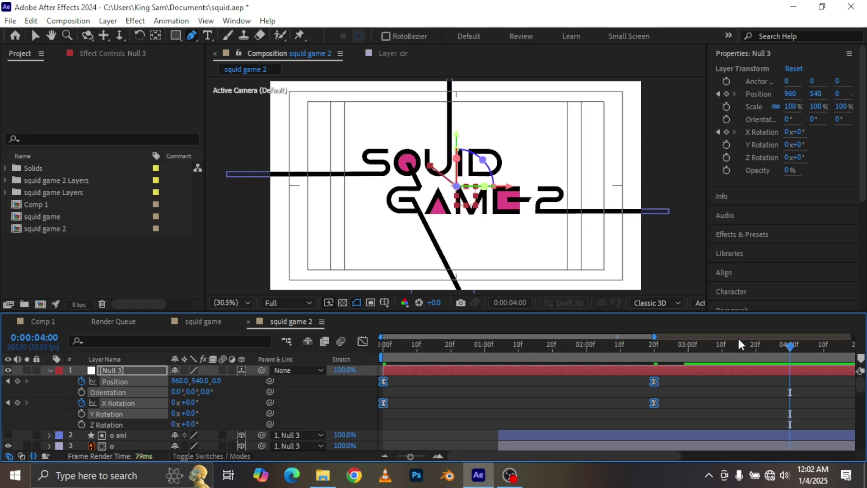
left_click_drag(217, 384, 423, 369)
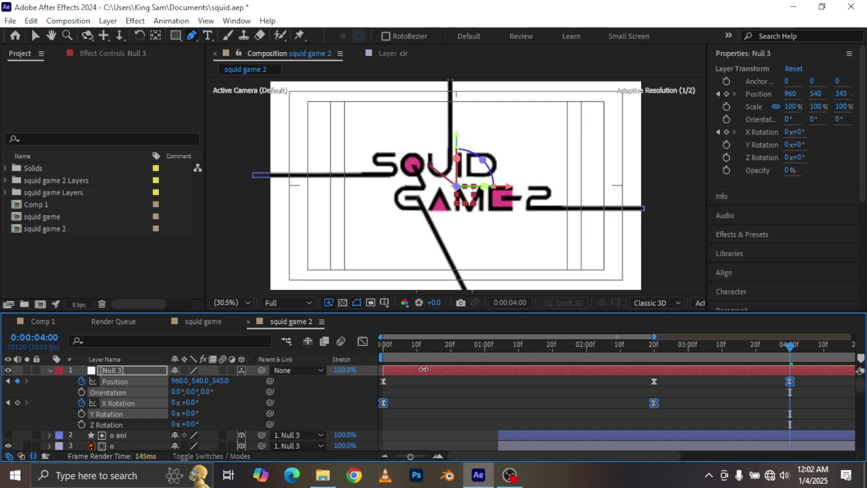
left_click_drag(423, 369, 414, 369)
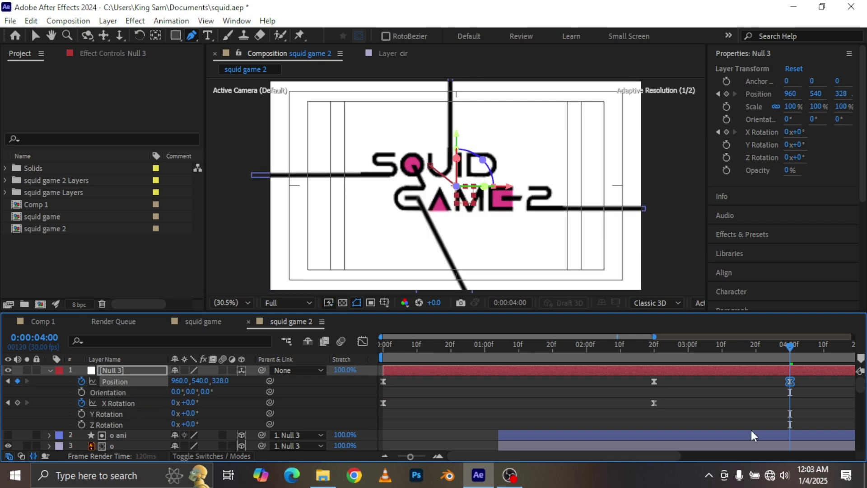
left_click_drag(652, 337, 854, 337)
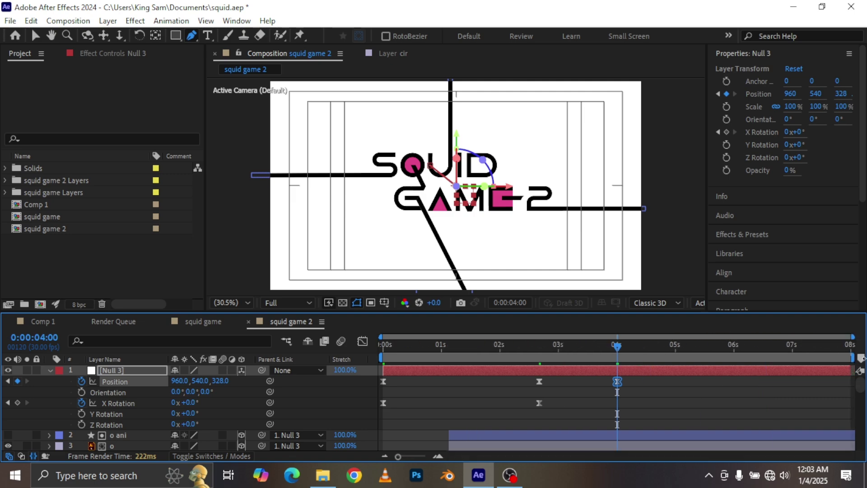
left_click_drag(854, 357, 689, 370)
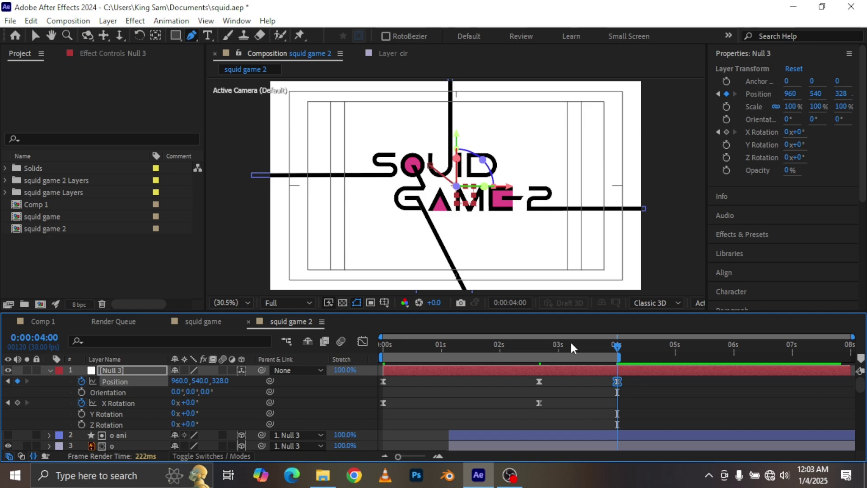
In the speed graph, raise the null's Position speed at the 0:00:02:20 keyframe, lengthen the ease into the last keyframe, and preview
left_click_drag(531, 355, 488, 350)
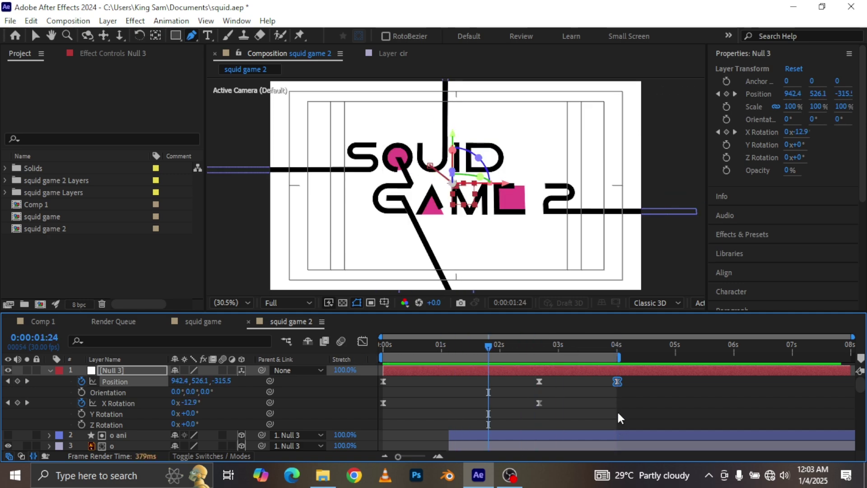
left_click(362, 342)
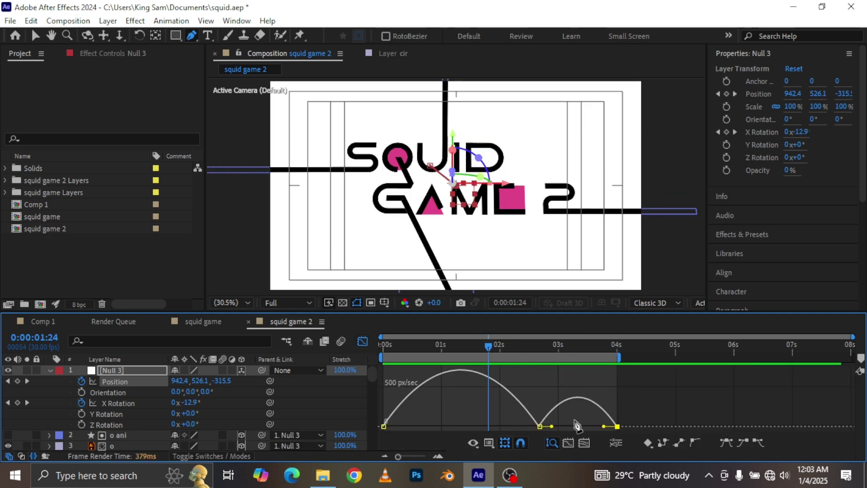
double_click(540, 427)
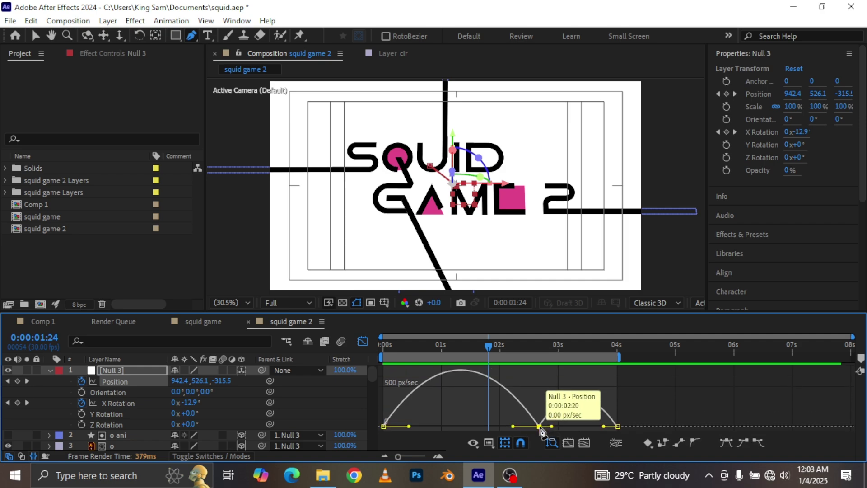
left_click_drag(540, 419, 540, 397)
left_click_drag(604, 427, 581, 429)
left_click_drag(540, 397, 535, 389)
key("shift+F3")
key("space")
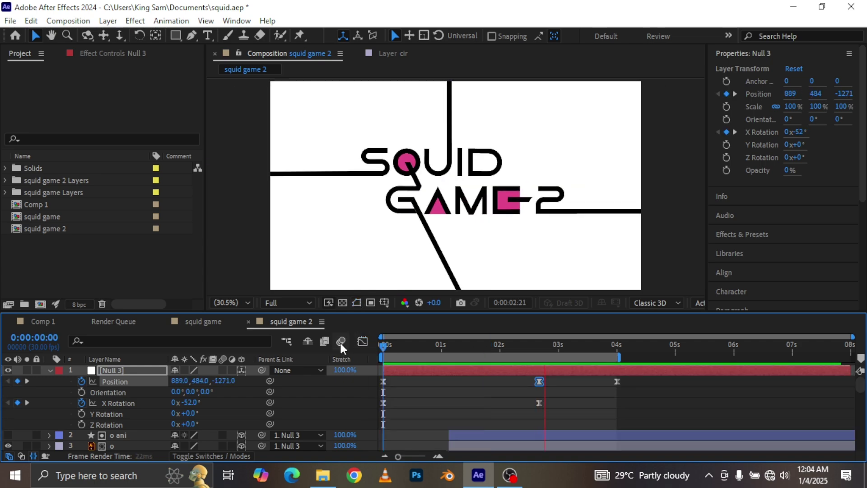